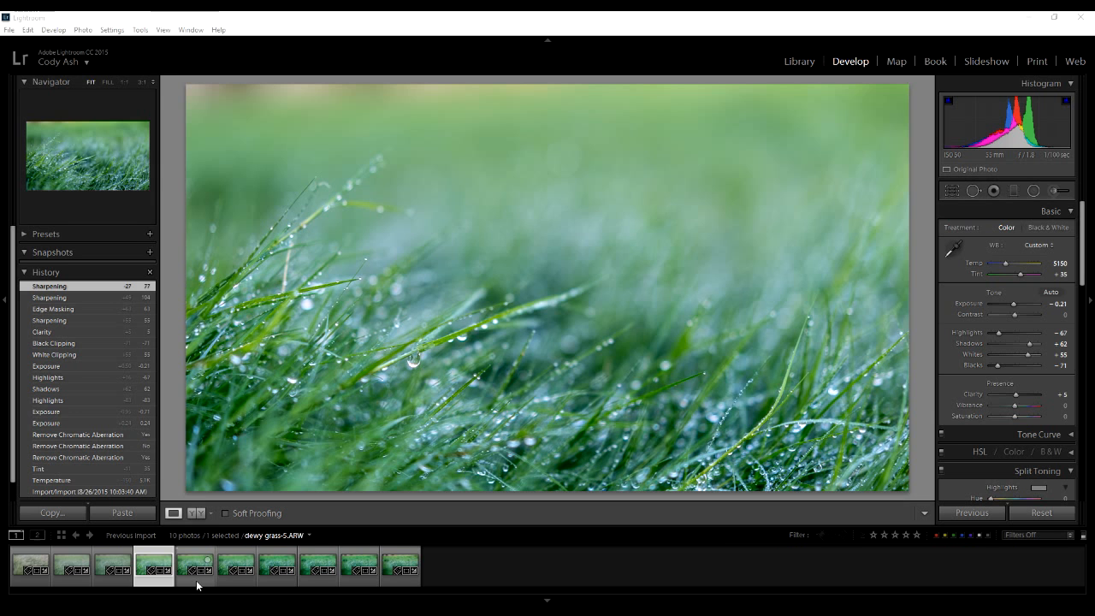
# Browse the photos from dewy grass-4 through dewy grass-10 to examine how the focus shifts across the series.
pyautogui.click(197, 581)
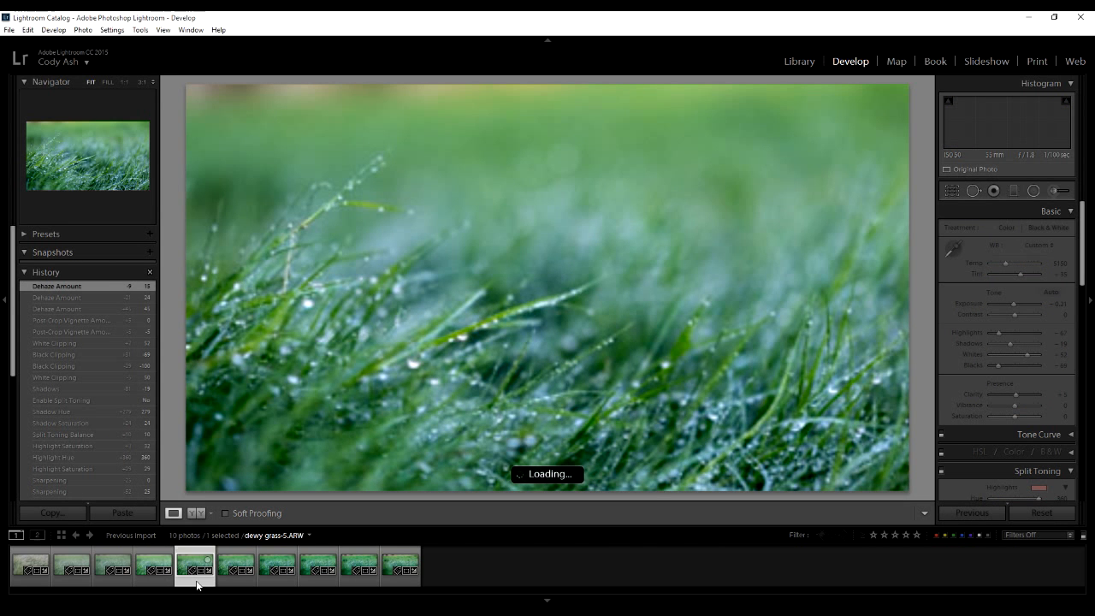
pyautogui.press('Right')
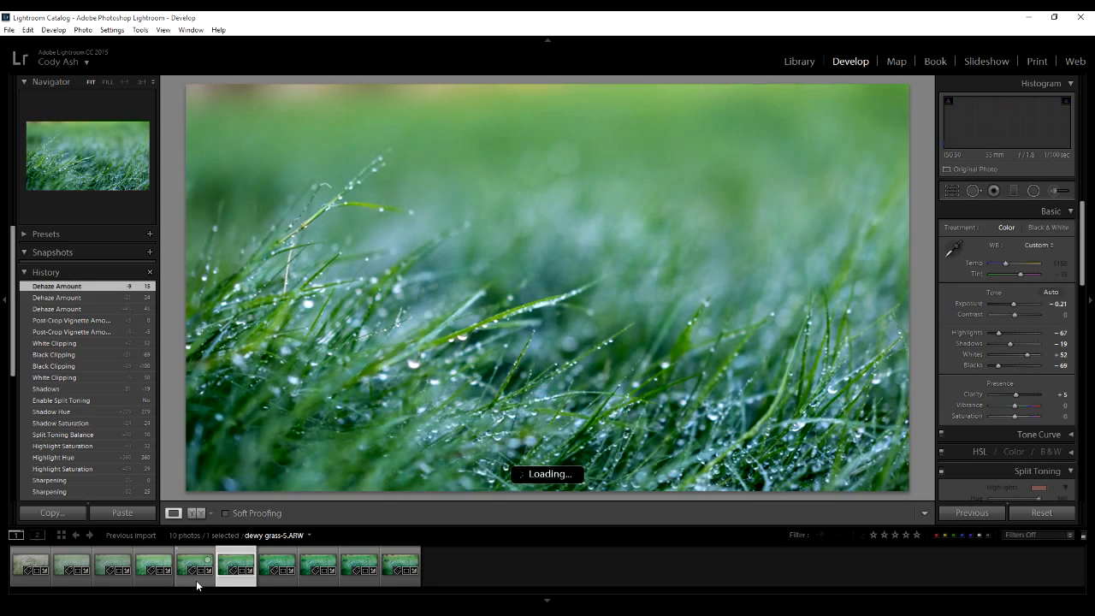
pyautogui.press('Right')
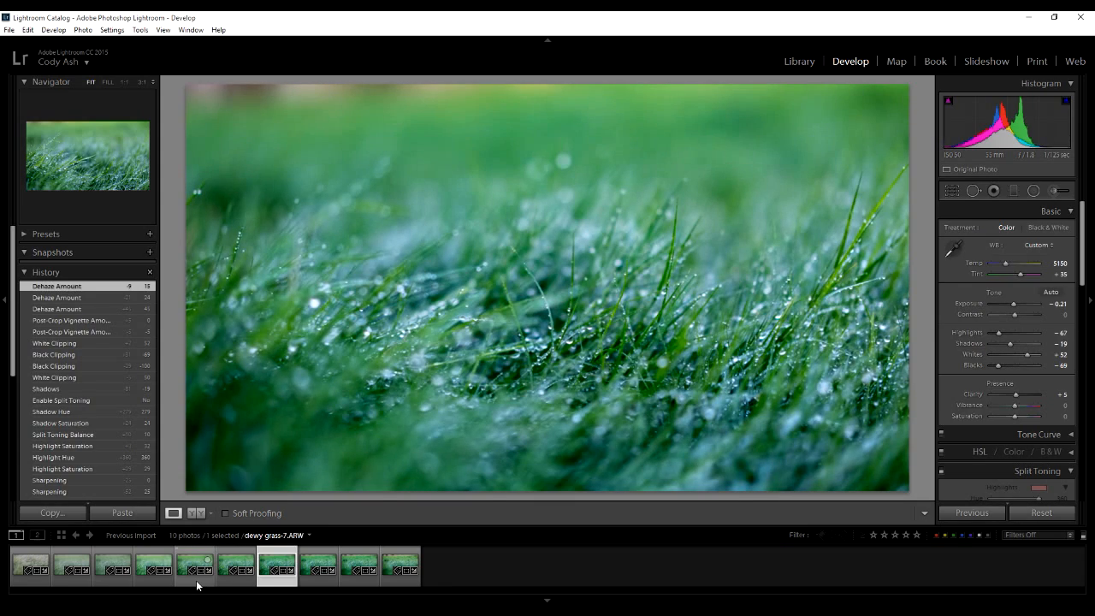
pyautogui.press('Right')
pyautogui.press('Right')
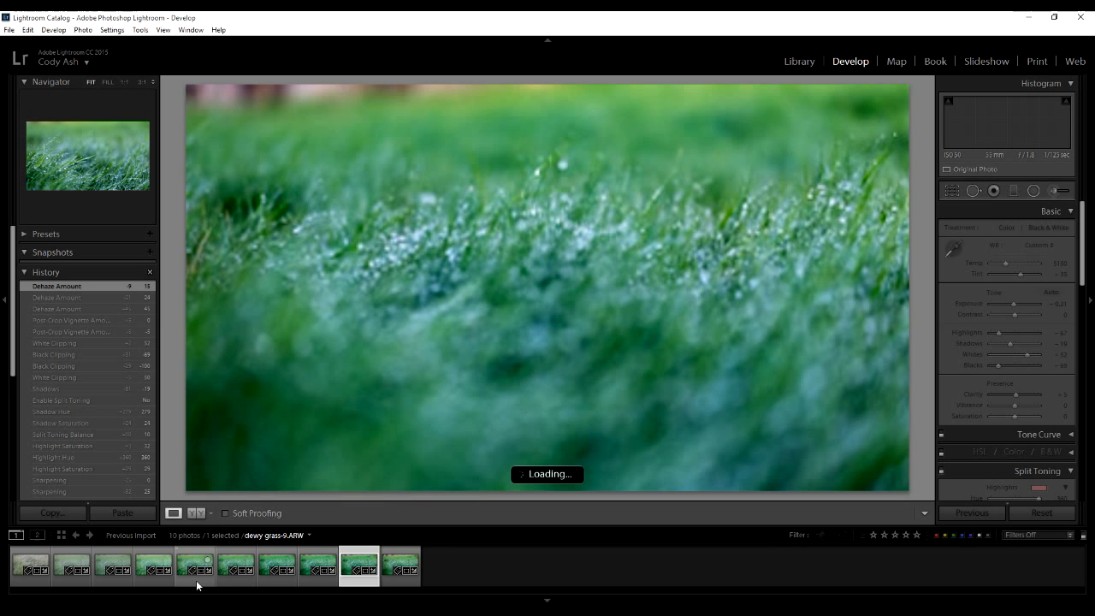
pyautogui.press('Right')
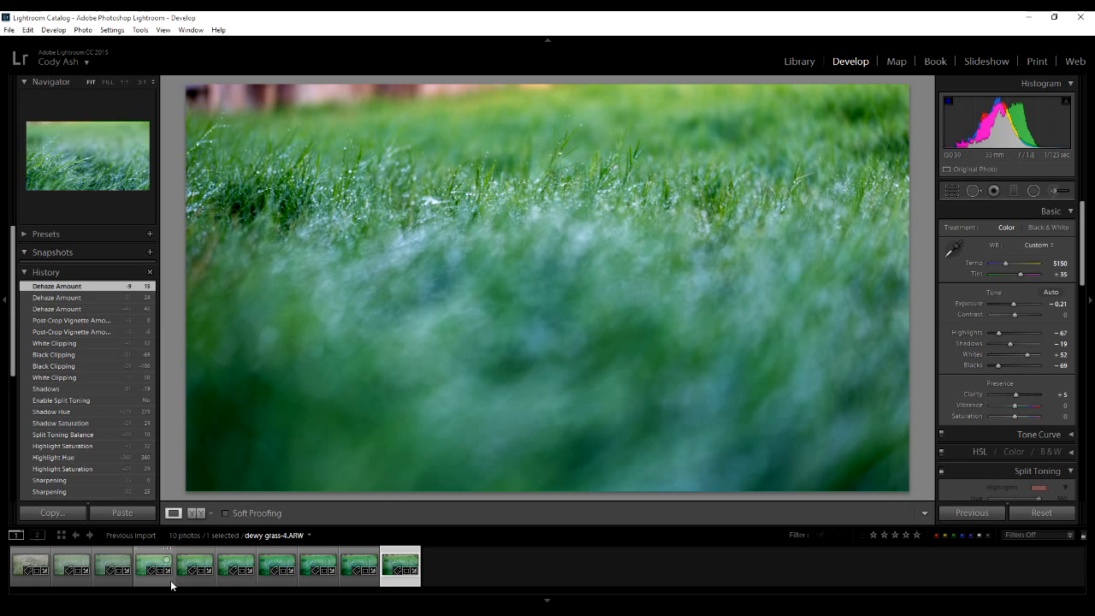
pyautogui.click(171, 583)
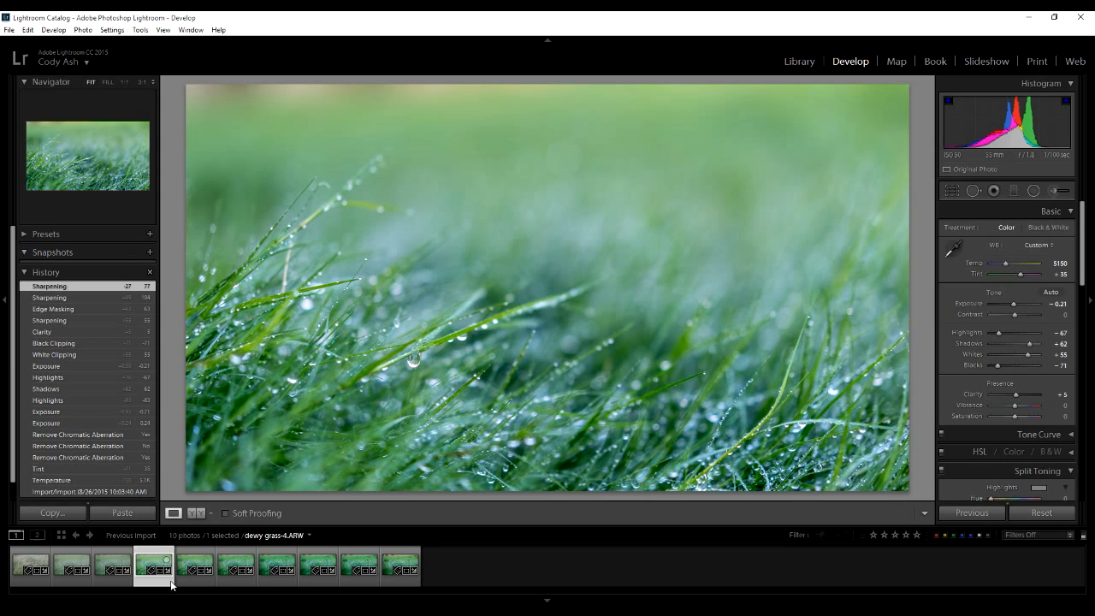
pyautogui.press('Right')
pyautogui.press('Right')
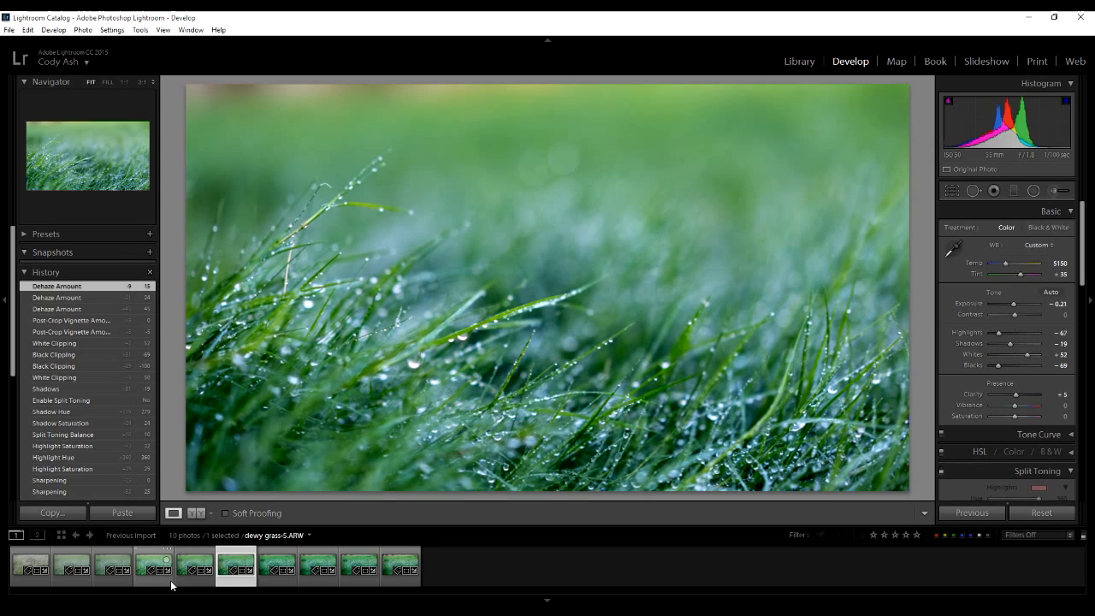
pyautogui.press('Right')
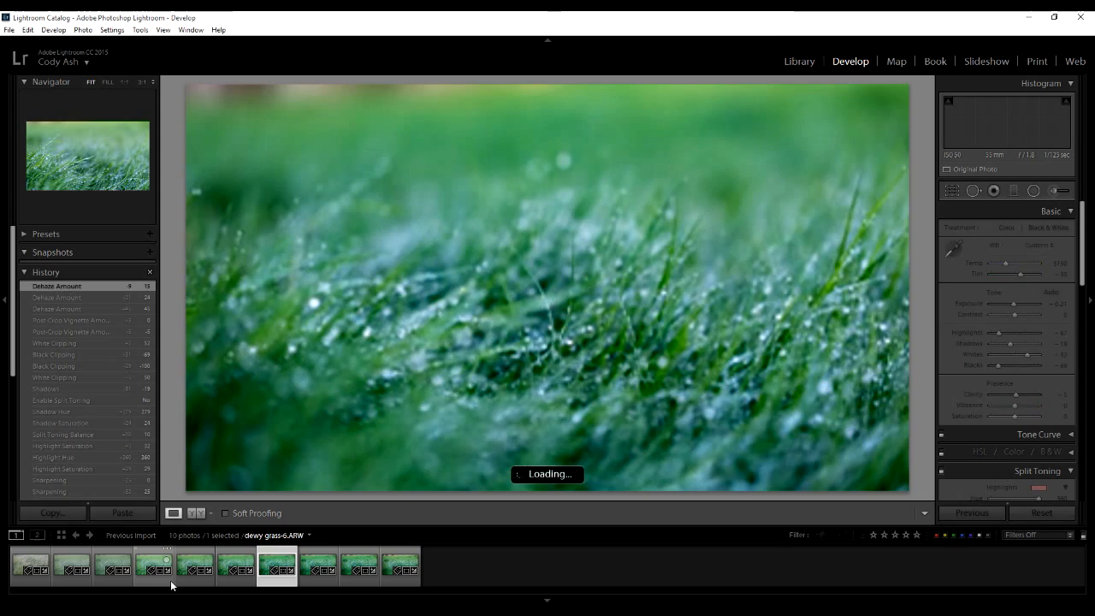
pyautogui.press('Right')
pyautogui.press('Right')
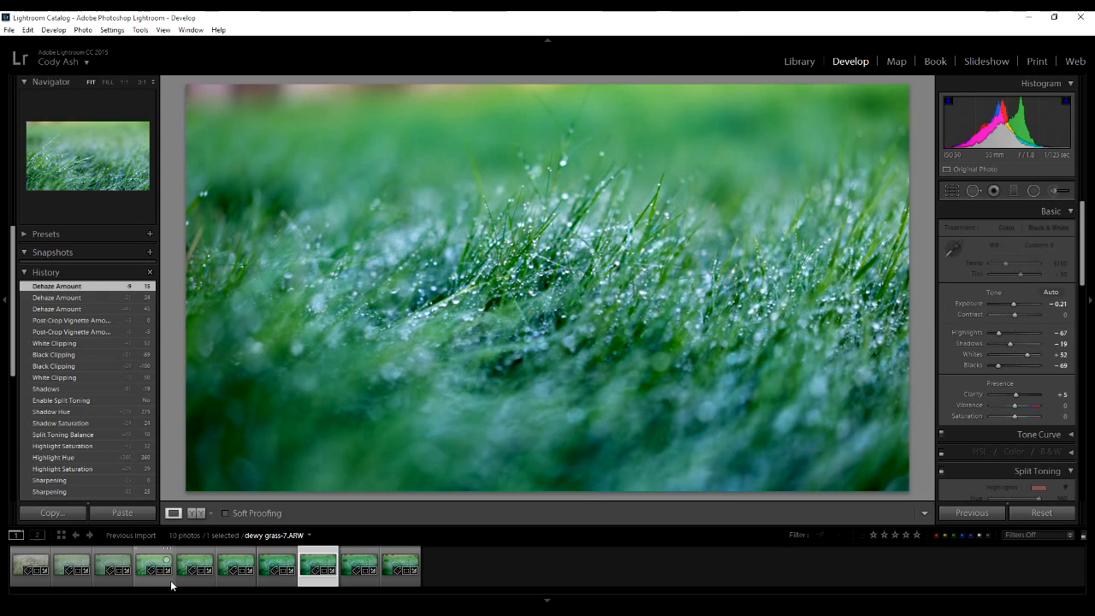
pyautogui.press('Right')
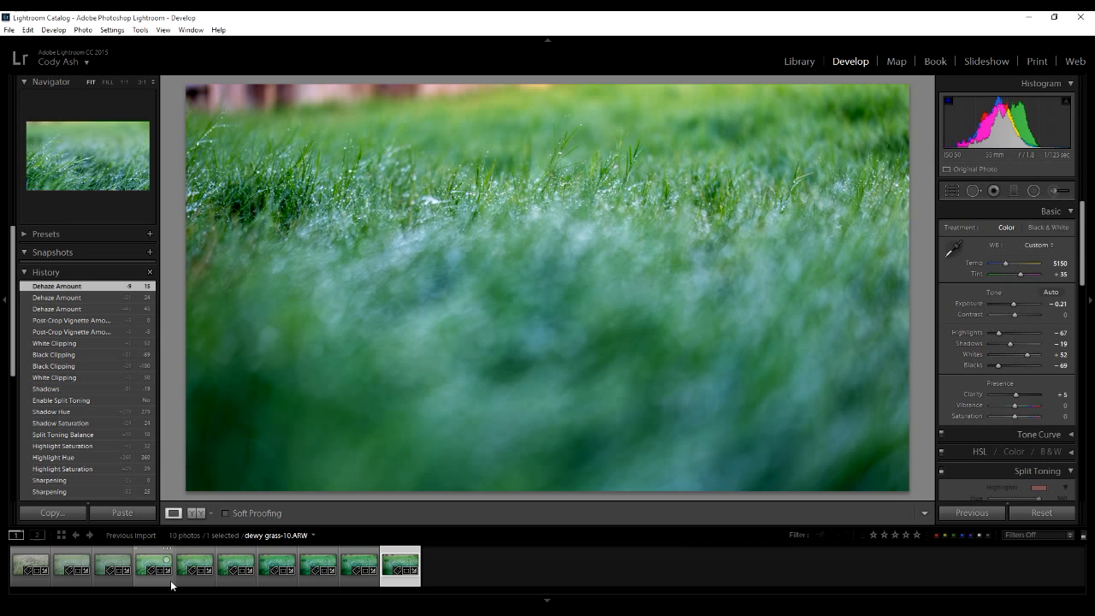
# Select the photos dewy grass-4 through dewy grass-10 with Auto Sync turned on.
pyautogui.click(154, 566)
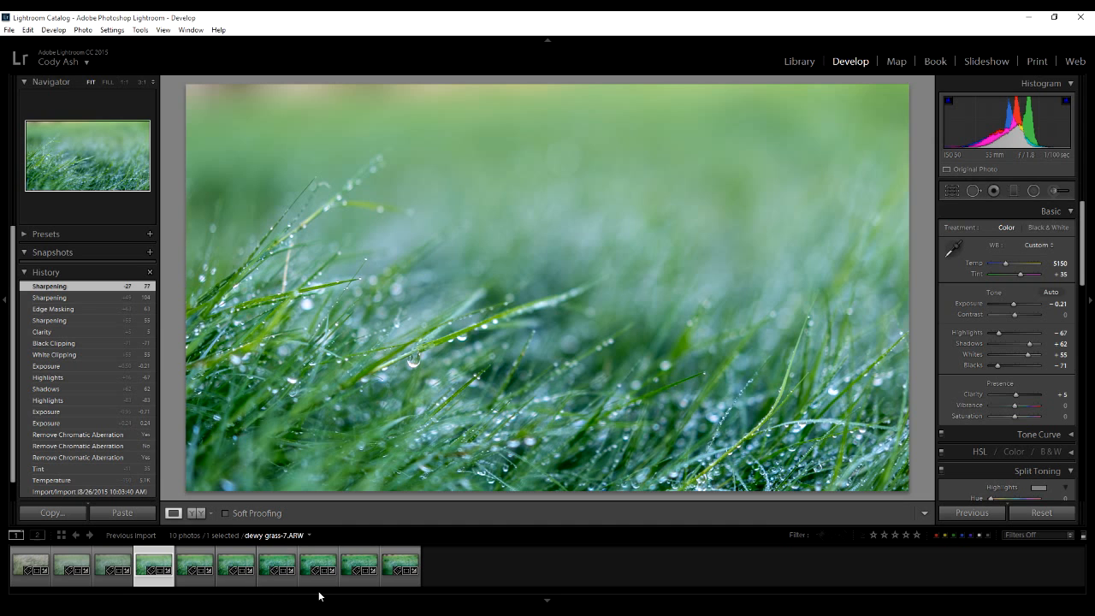
pyautogui.keyDown('shift'); pyautogui.click(402, 582); pyautogui.keyUp('shift')
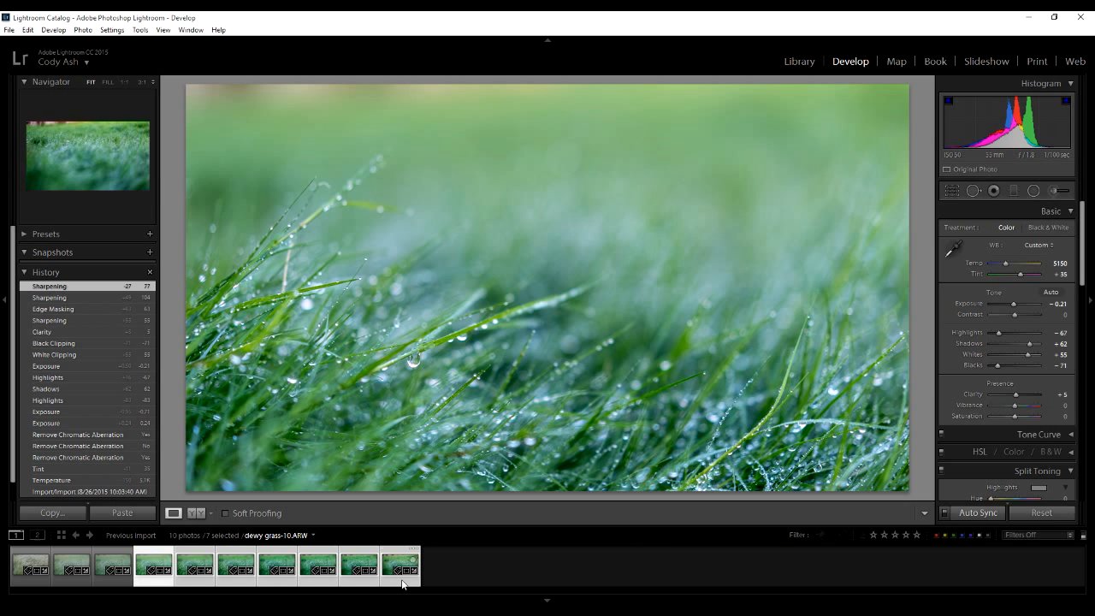
pyautogui.click(943, 515)
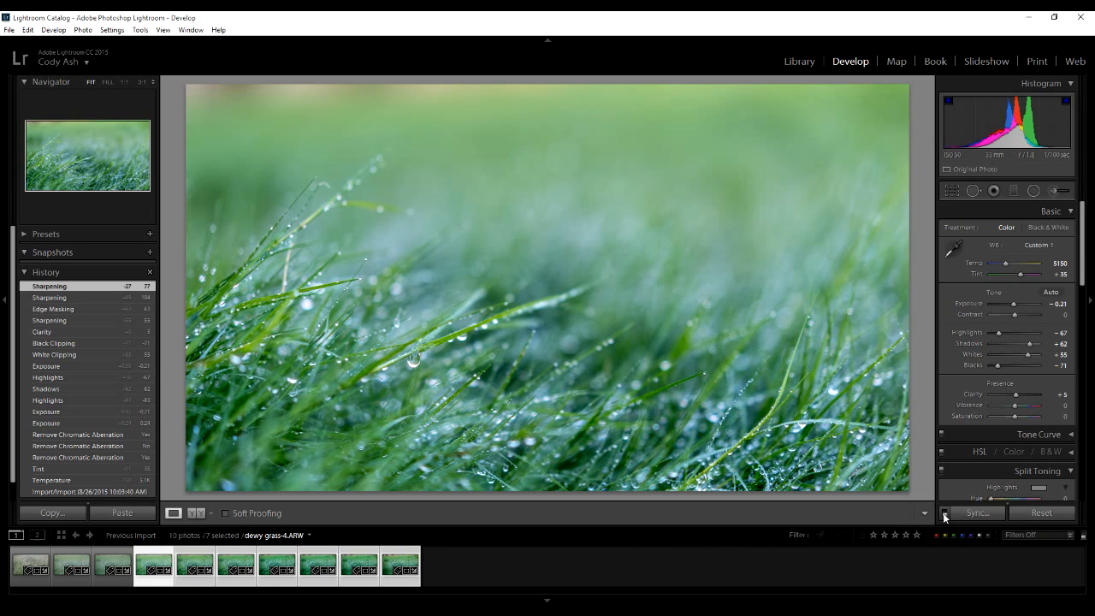
pyautogui.click(943, 515)
# Test the synced editing by lowering the selected photos' exposure to −2.98 and restoring it to −0.21.
pyautogui.moveTo(1012, 306); pyautogui.dragTo(1002, 307)
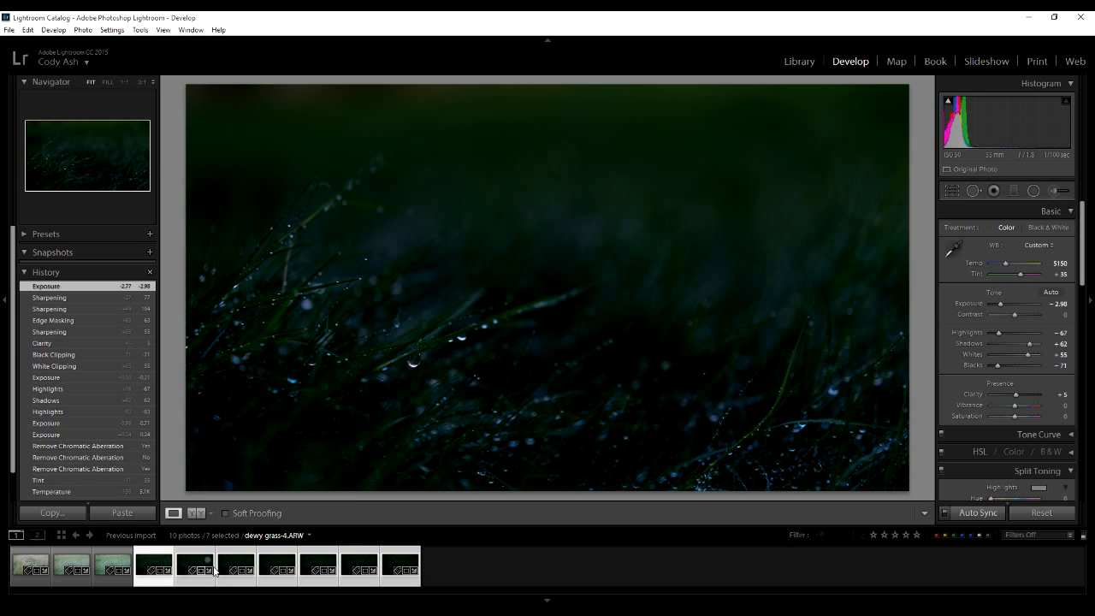
pyautogui.click(1048, 304)
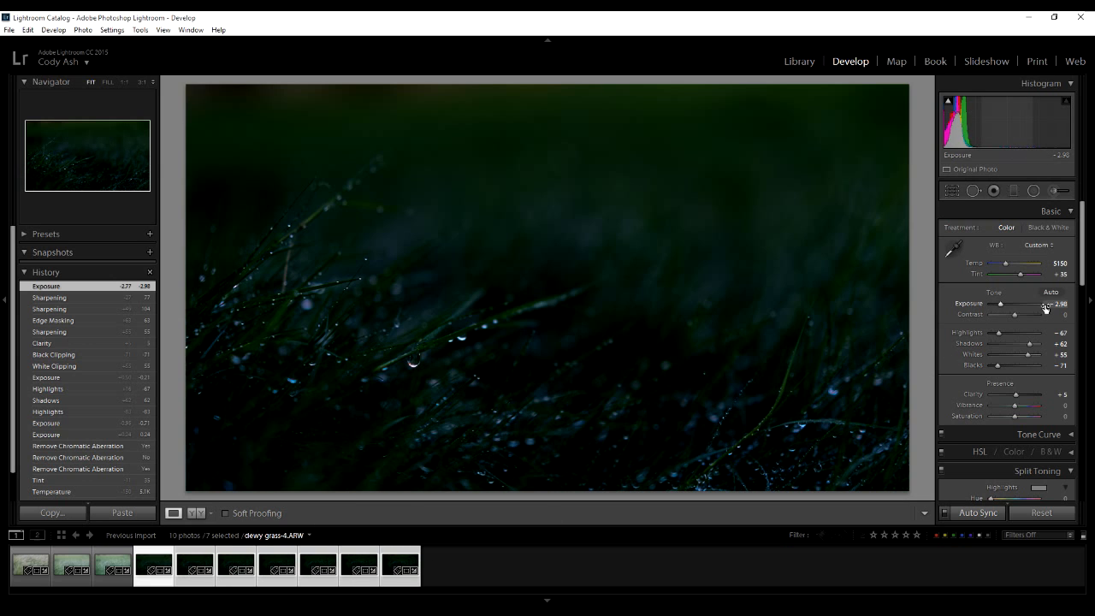
pyautogui.write('-.21')
pyautogui.press('Return')
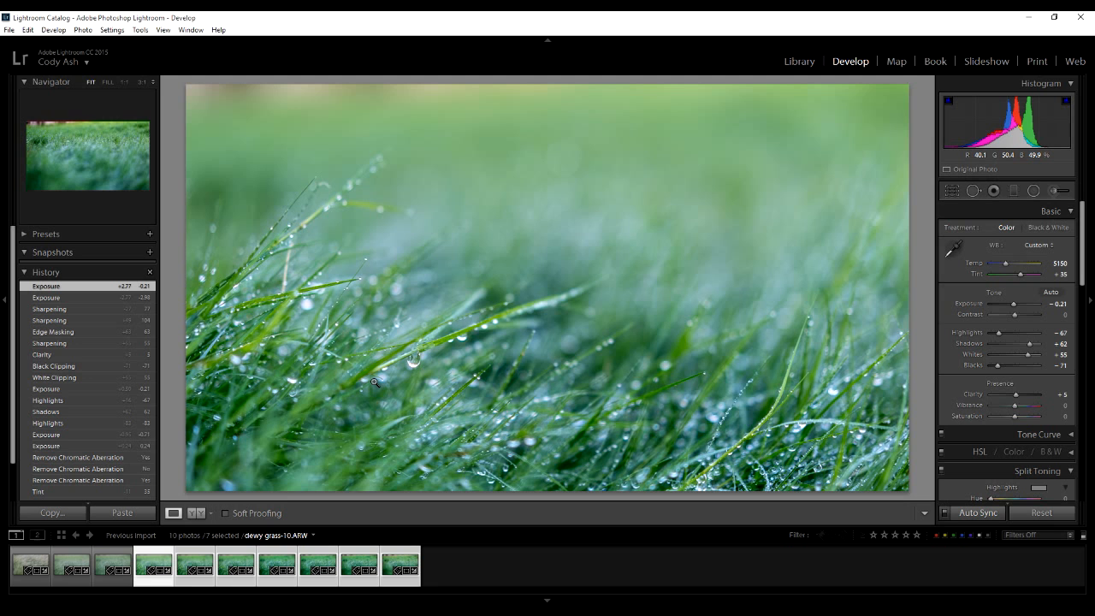
# Compare the unedited version of dewy grass-4 with its edited version.
pyautogui.press('\\')
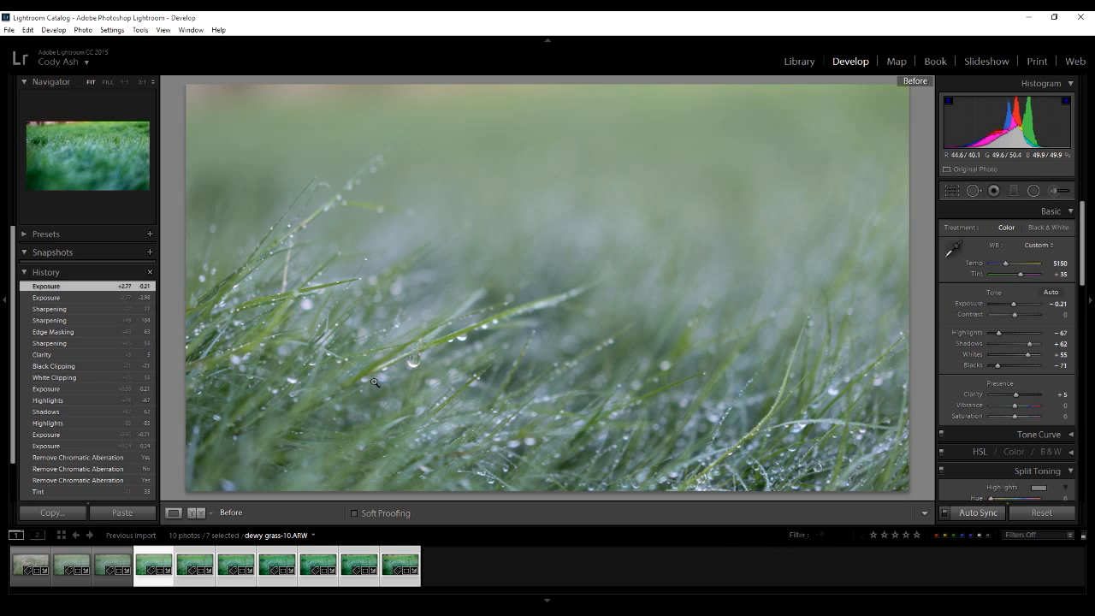
pyautogui.press('\\')
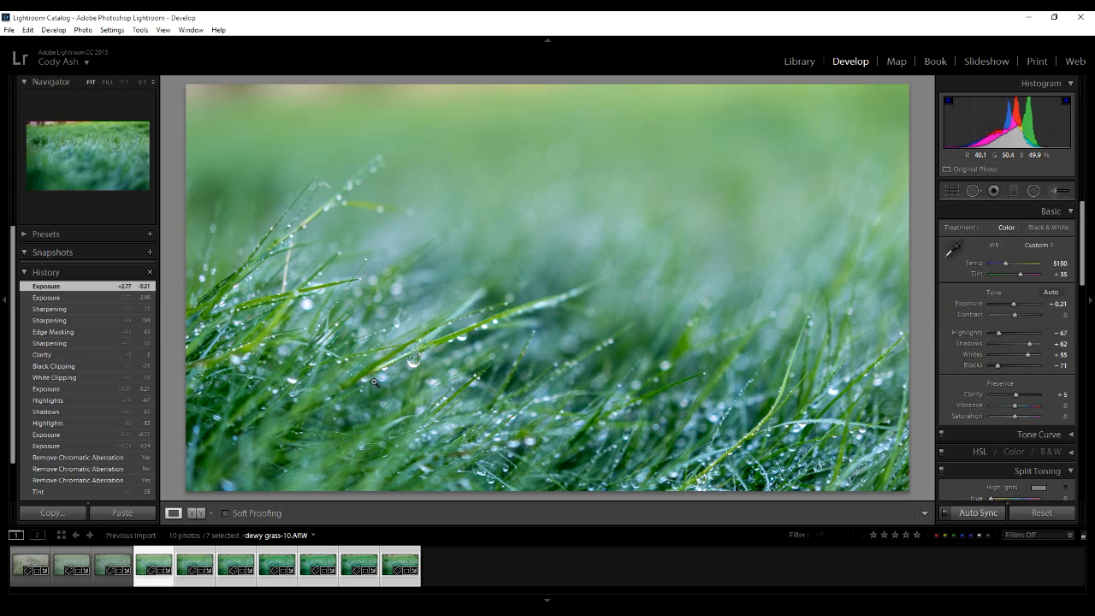
# Open the selected photos as layers of one document in Photoshop.
pyautogui.rightClick(310, 562)
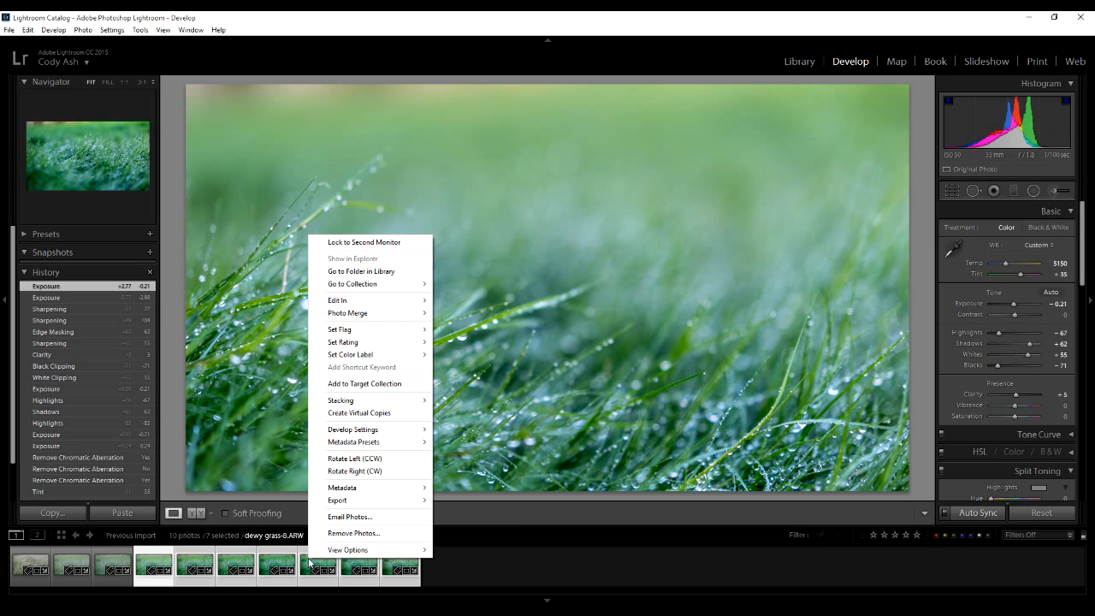
pyautogui.moveTo(361, 304)
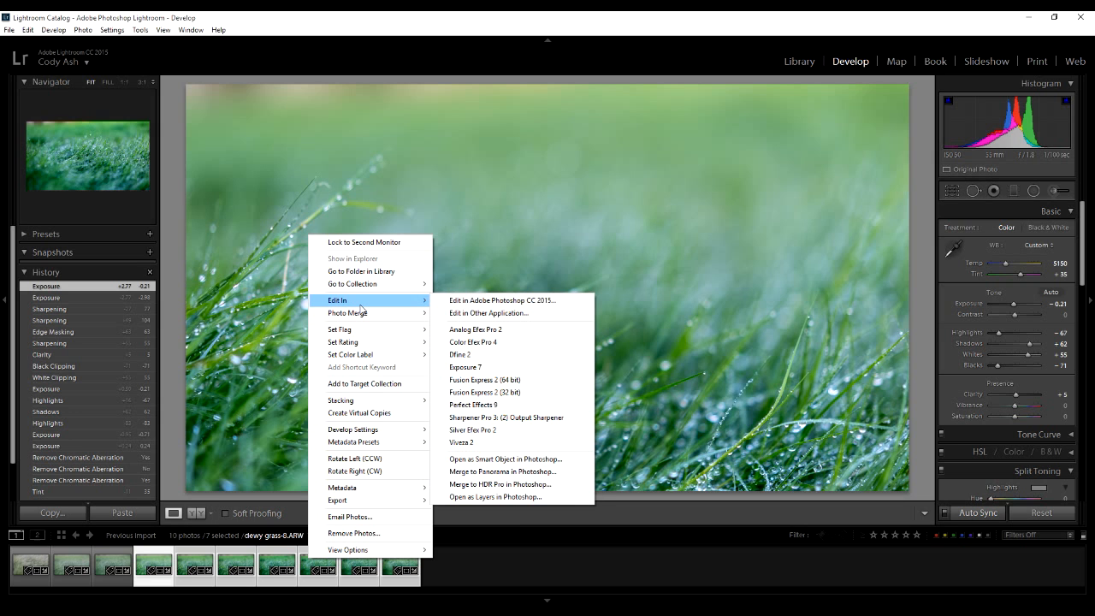
pyautogui.click(497, 498)
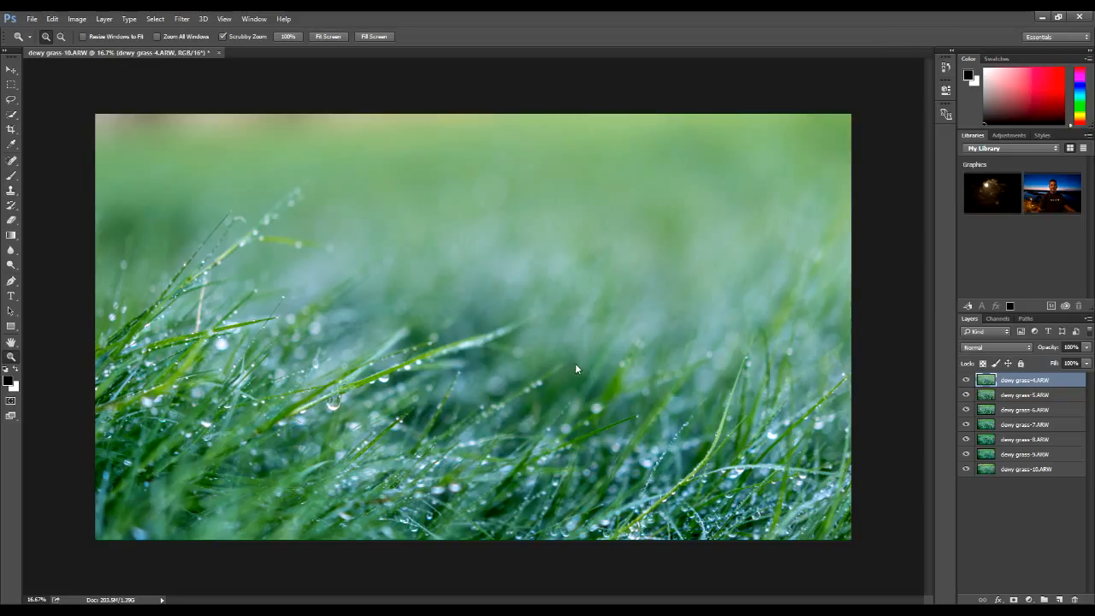
# Auto-blend all the layers using Stack Images, with seamless tones and colors and content-aware fill of transparent areas.
pyautogui.click(1017, 470)
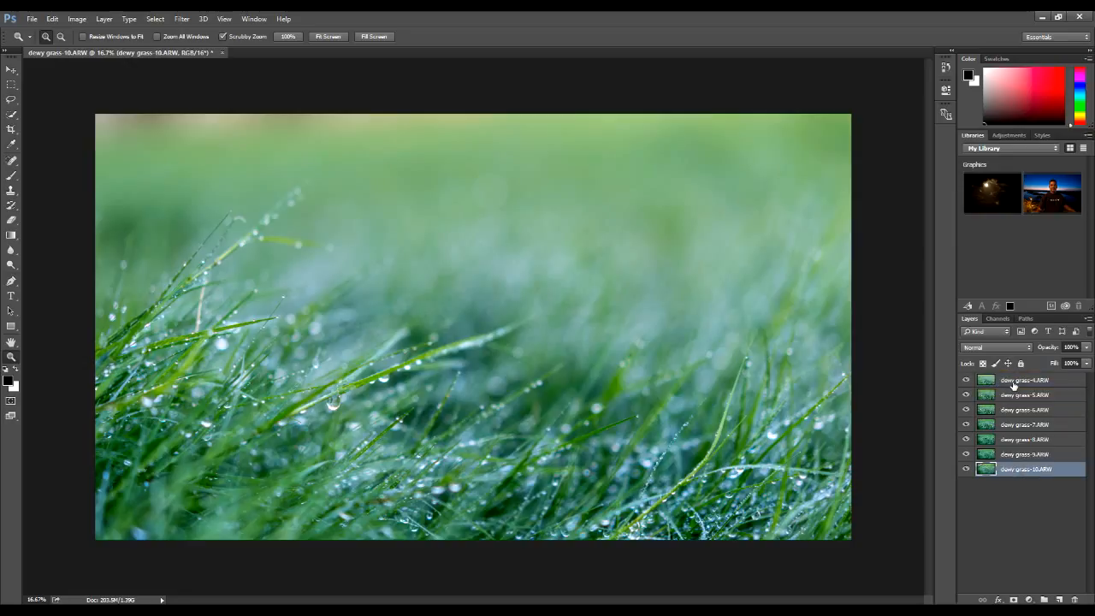
pyautogui.keyDown('shift'); pyautogui.click(1014, 383); pyautogui.keyUp('shift')
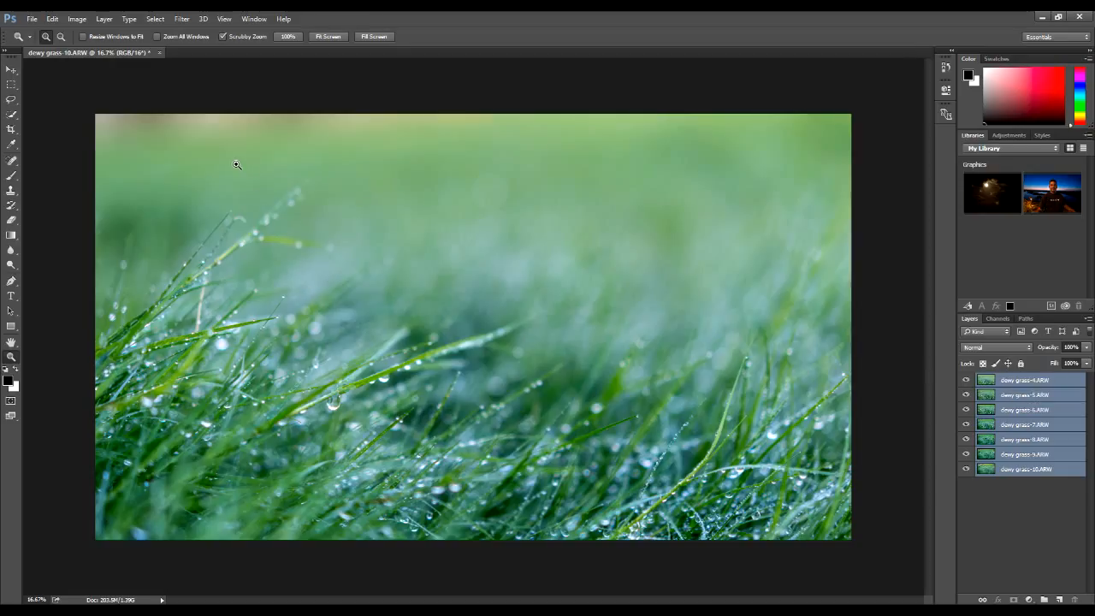
pyautogui.click(77, 19)
pyautogui.moveTo(56, 21)
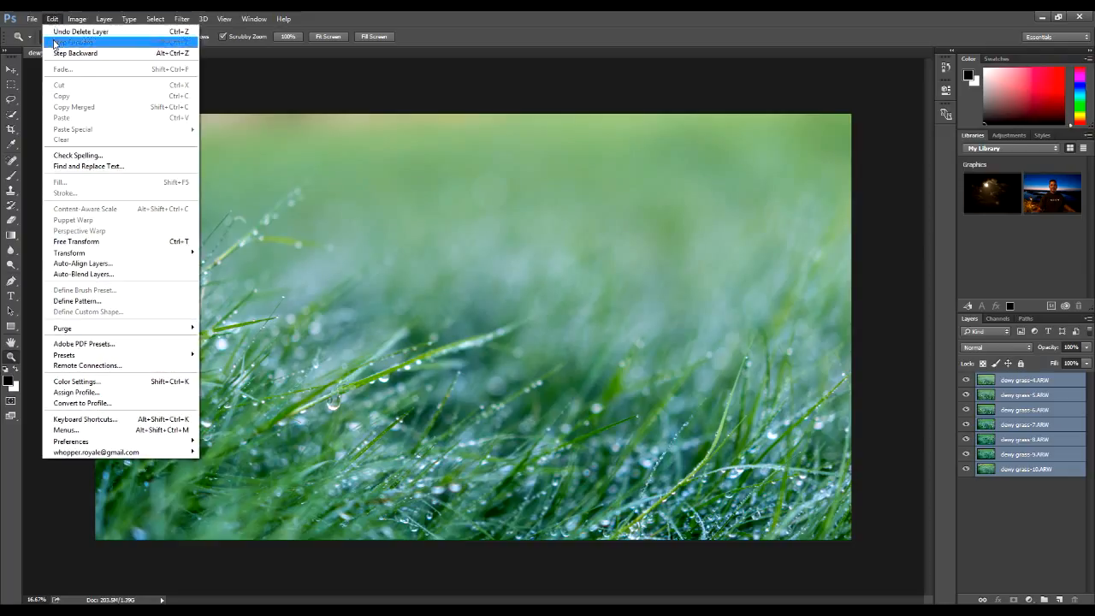
pyautogui.click(119, 280)
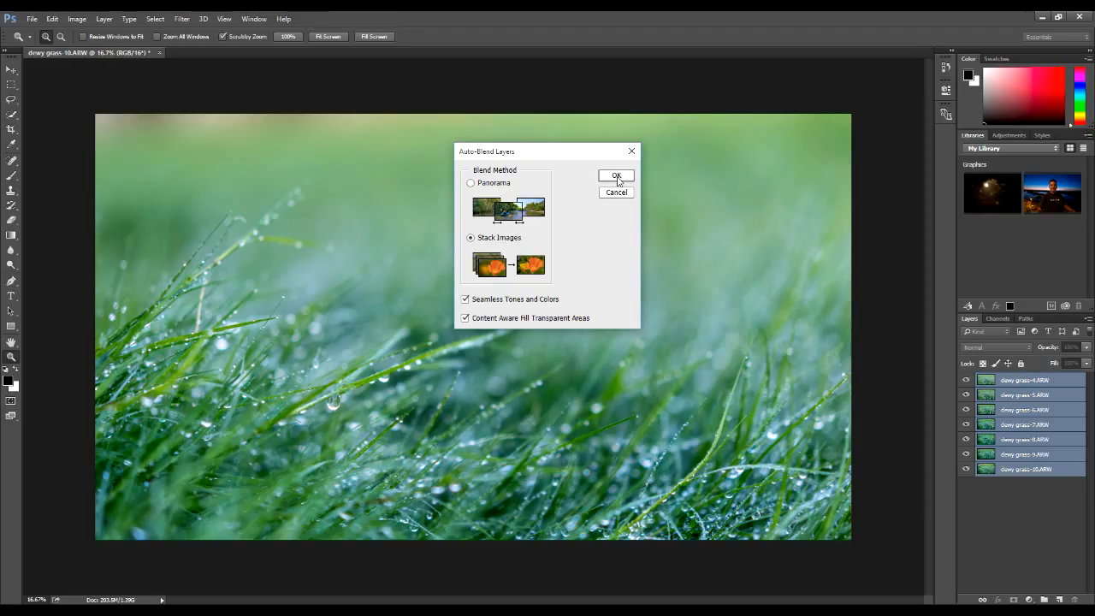
pyautogui.click(617, 177)
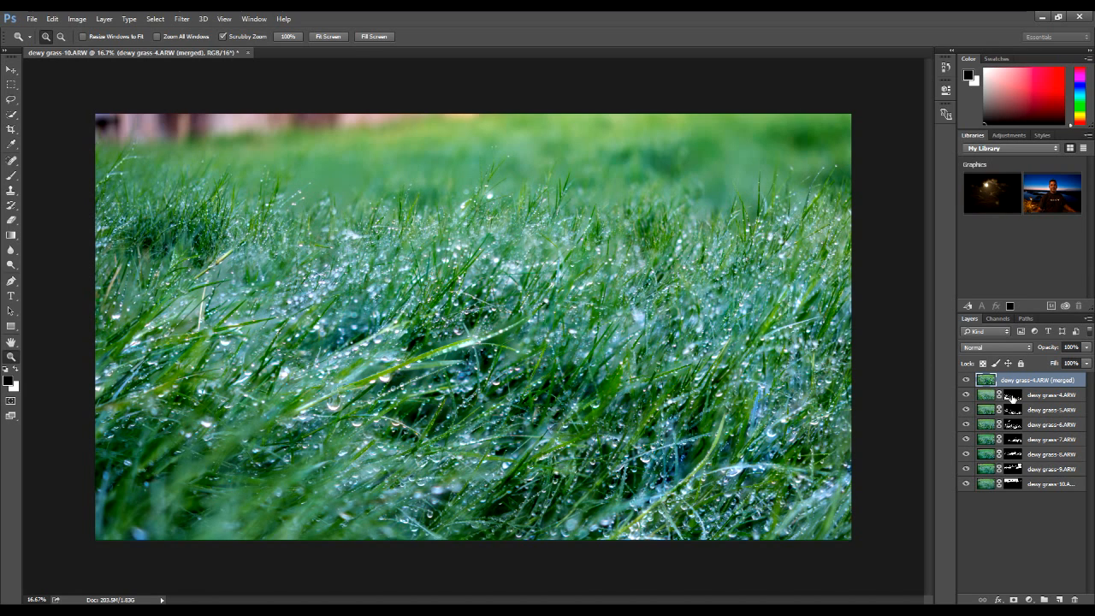
# Isolate the masked dewy grass-10 layer and reveal dewy grass-9 and dewy grass-8 to examine their blended areas.
pyautogui.click(1007, 397)
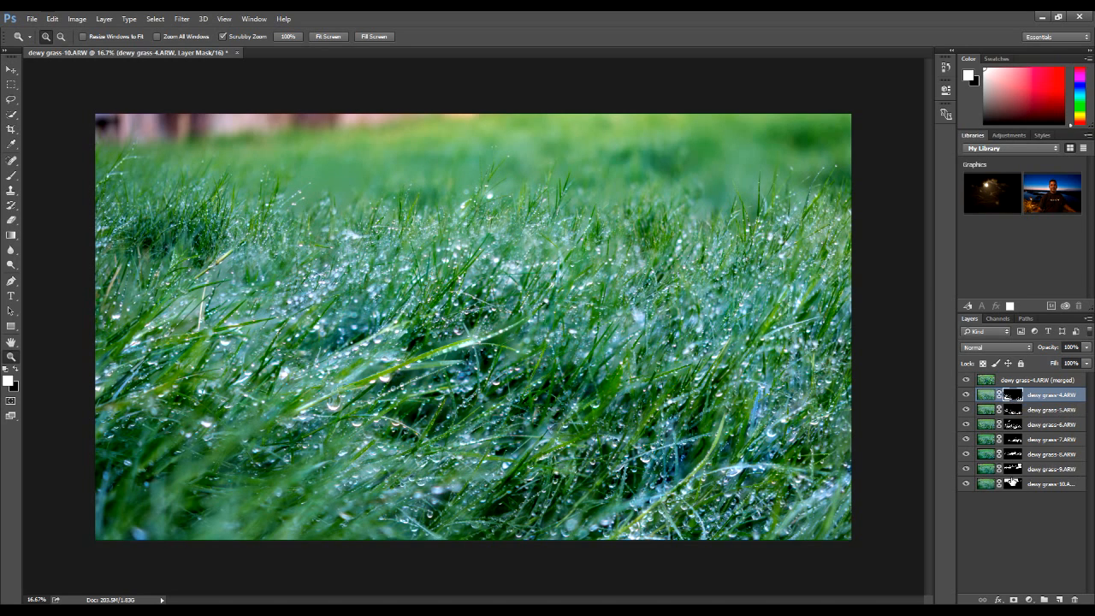
pyautogui.press('alt')
pyautogui.keyDown('alt'); pyautogui.click(966, 485); pyautogui.keyUp('alt')
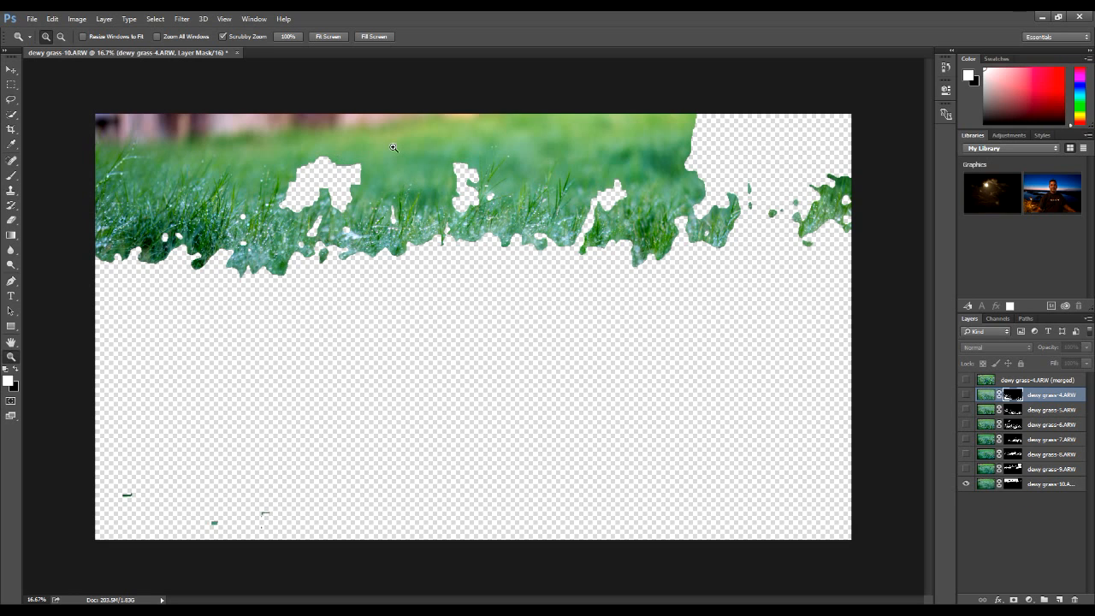
pyautogui.click(966, 469)
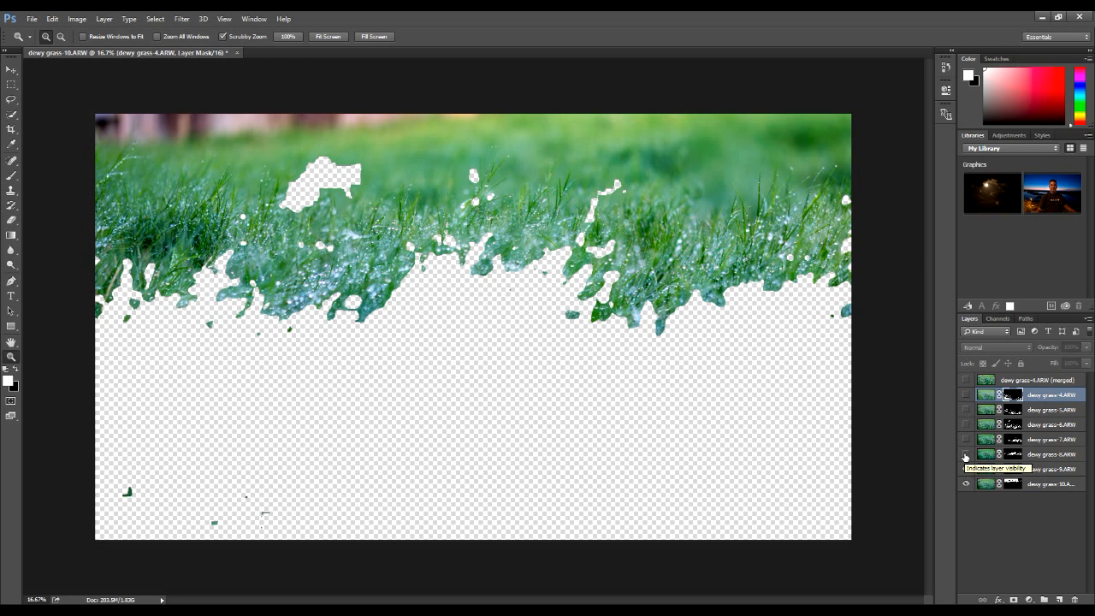
pyautogui.click(966, 455)
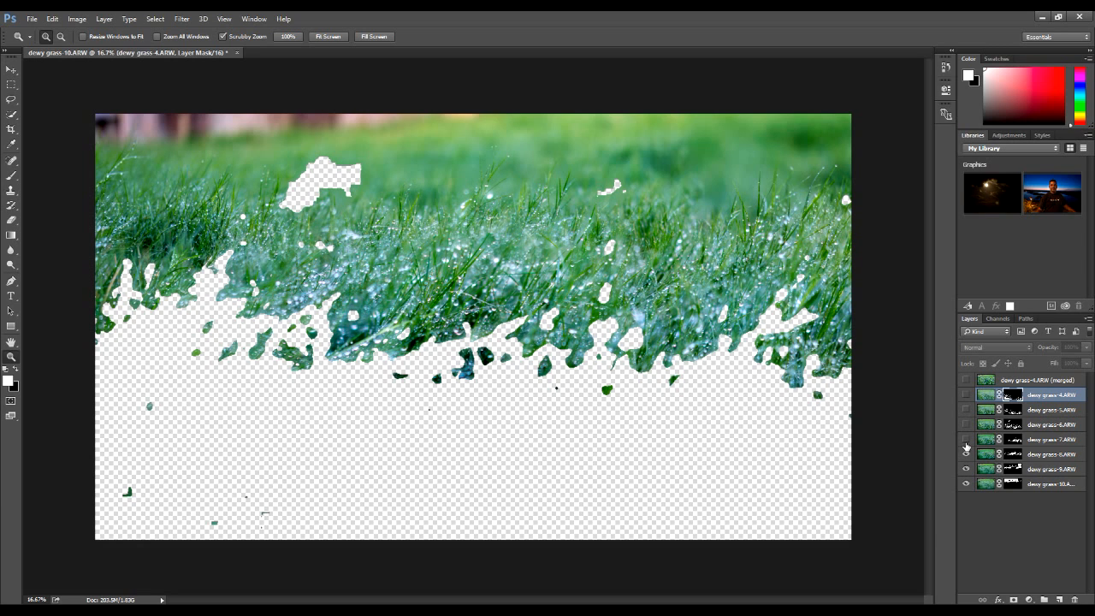
# Load the layer mask of dewy grass-7 and then that of dewy grass-8 as a selection to inspect their outlines.
pyautogui.click(1013, 441)
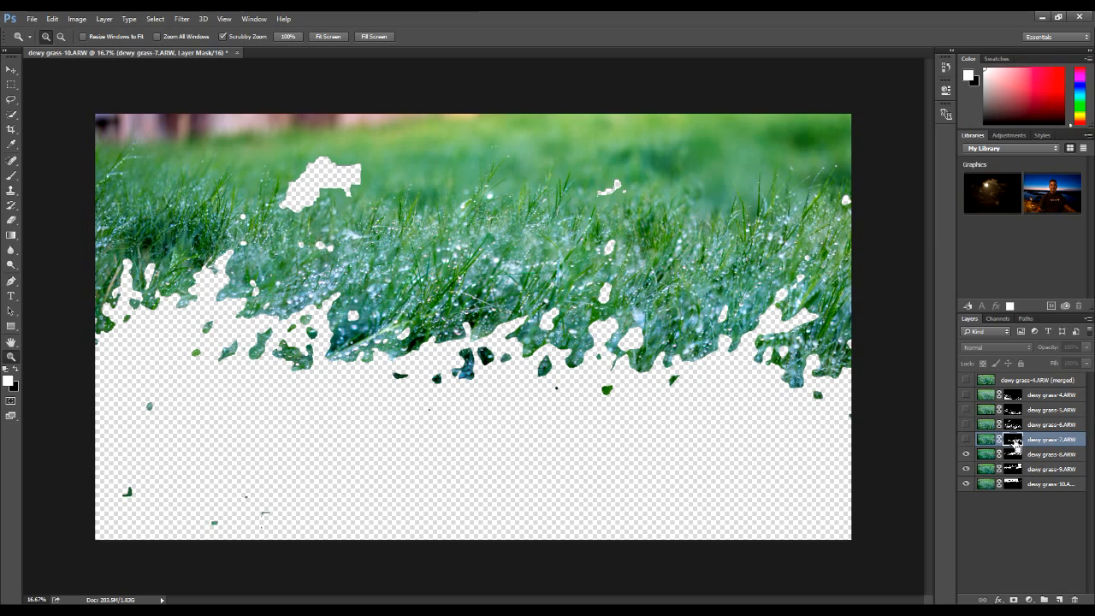
pyautogui.keyDown('ctrl'); pyautogui.click(1015, 444); pyautogui.keyUp('ctrl')
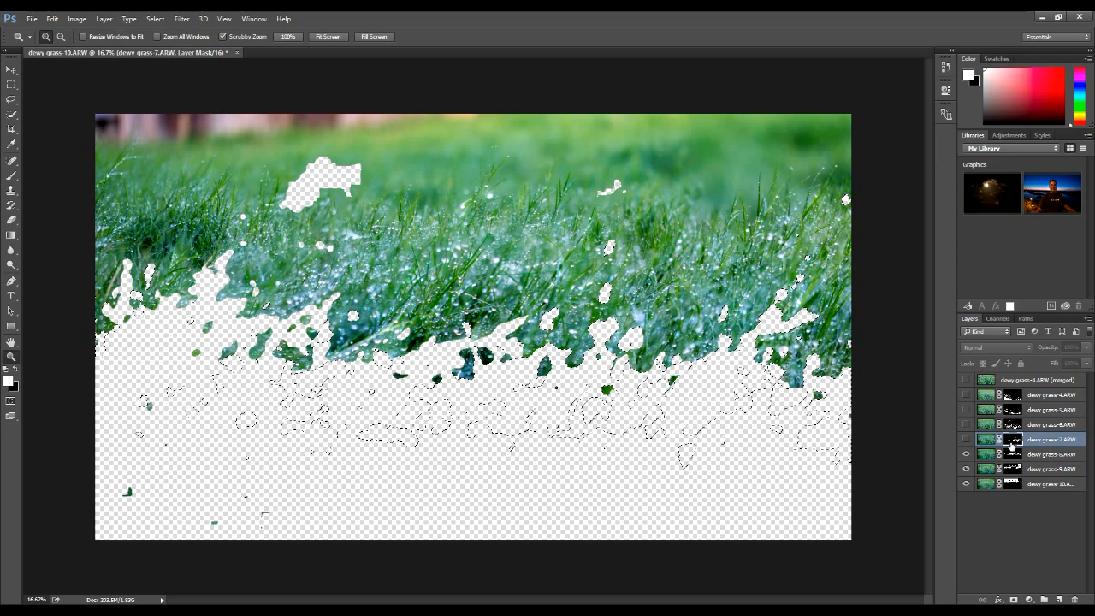
pyautogui.keyDown('ctrl'); pyautogui.click(1013, 457); pyautogui.keyUp('ctrl')
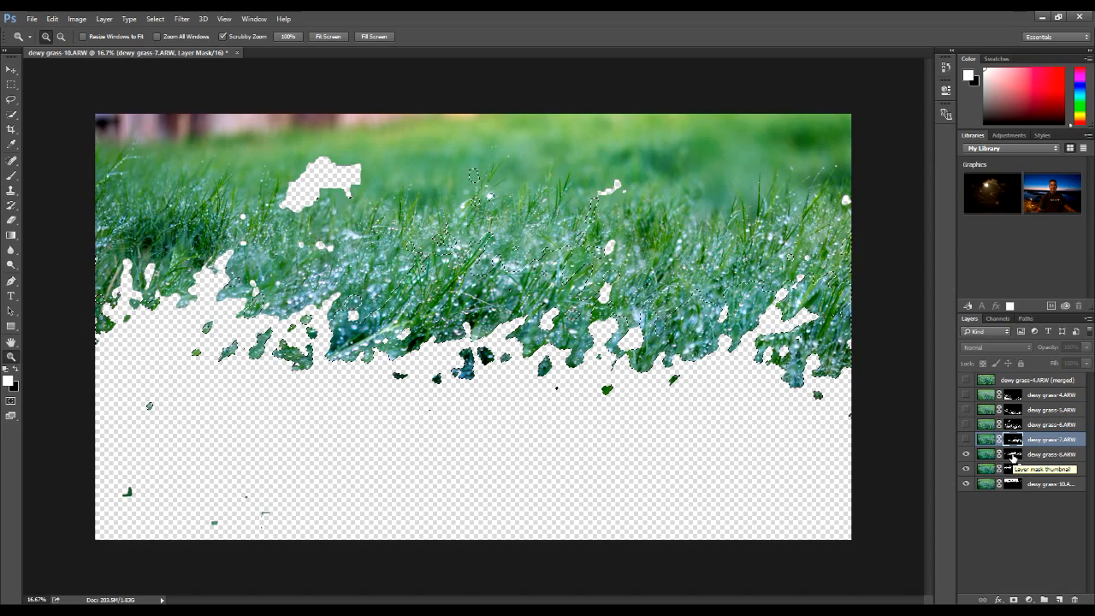
# Show the layers dewy grass-7, 6, 5 and 4 again to view the complete masked stack.
pyautogui.click(967, 440)
pyautogui.moveTo(966, 424); pyautogui.dragTo(967, 410)
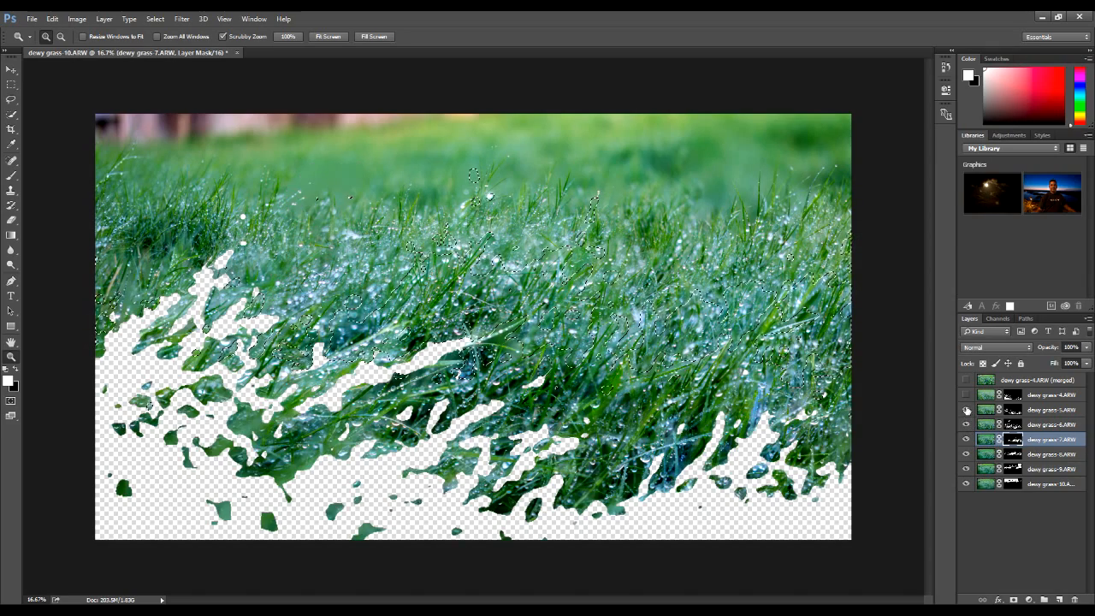
pyautogui.click(967, 395)
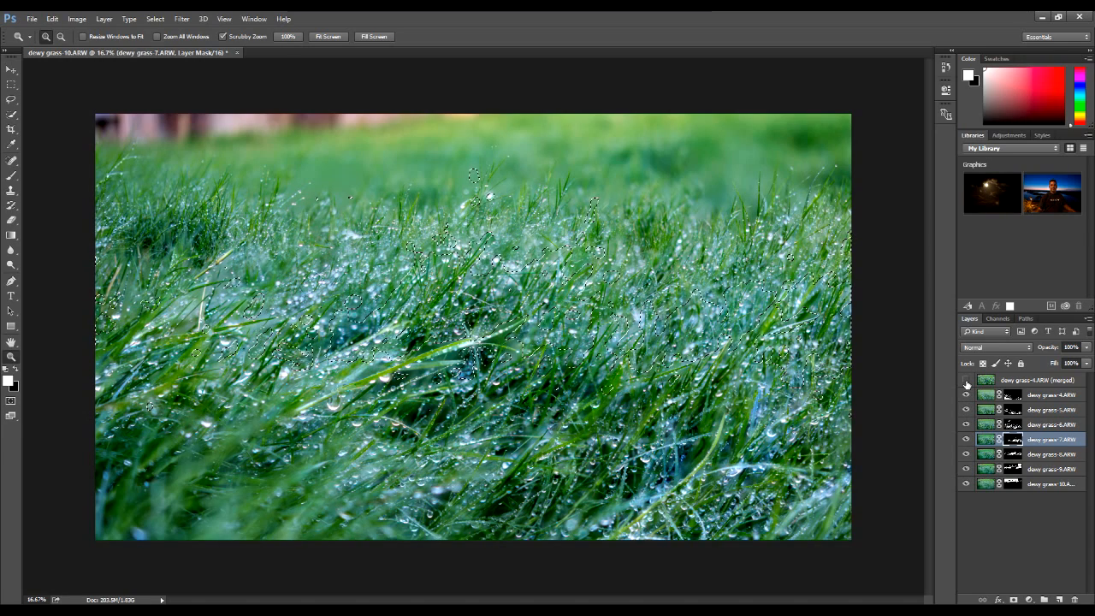
# Show the merged dewy grass-4 layer again and clear the selection loaded from the layer mask.
pyautogui.click(967, 381)
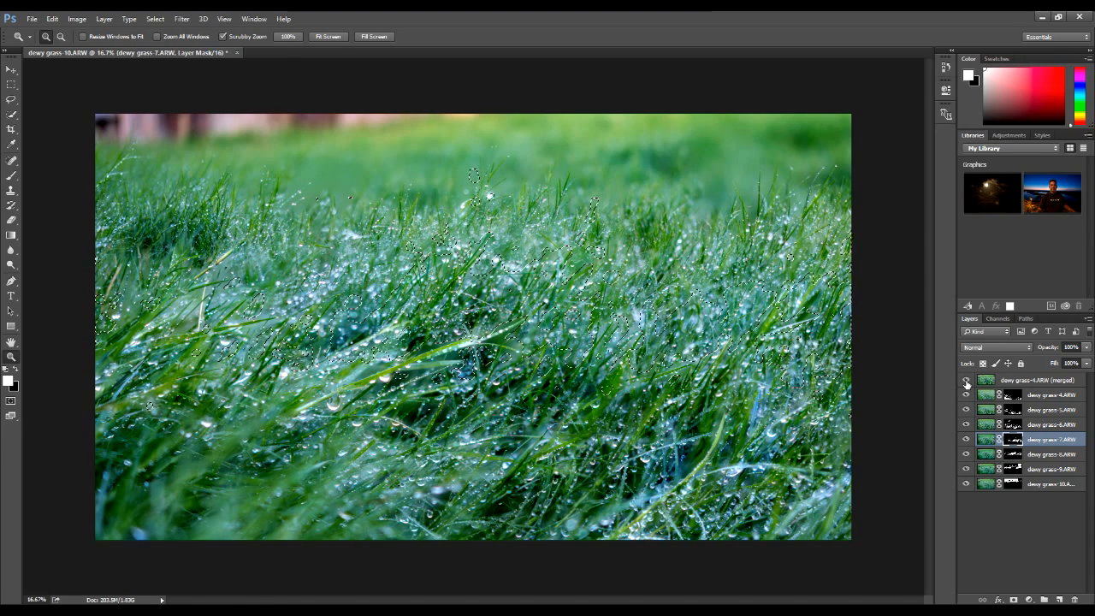
pyautogui.hotkey('ctrl', 'd')
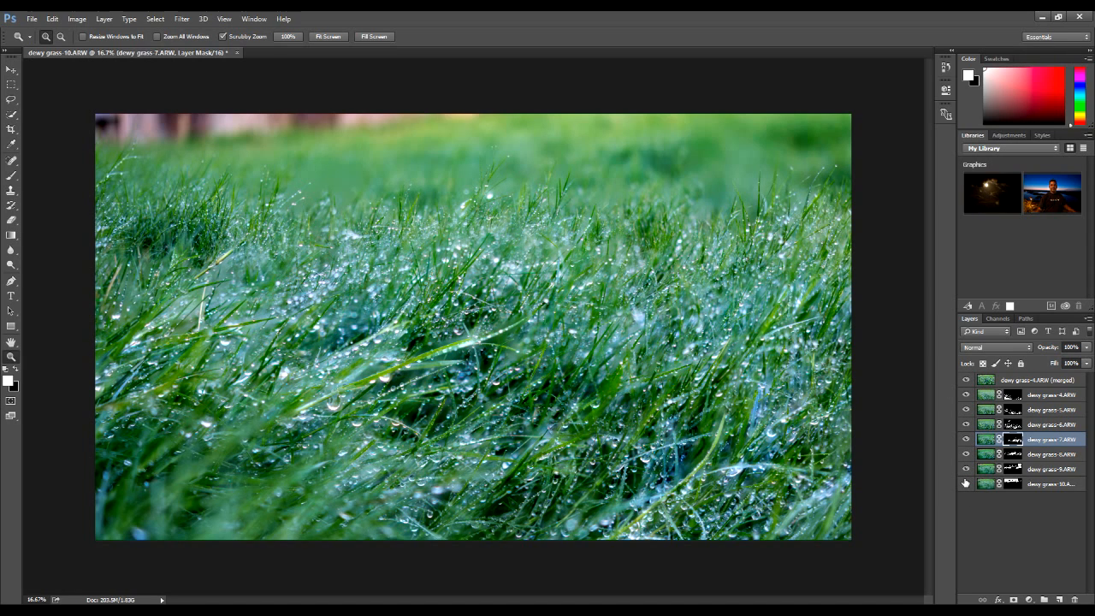
# Switch to Lightroom and go through the photos from dewy grass-4 to dewy grass-10, examining how the focus area moves.
pyautogui.hotkey('alt', 'Tab')
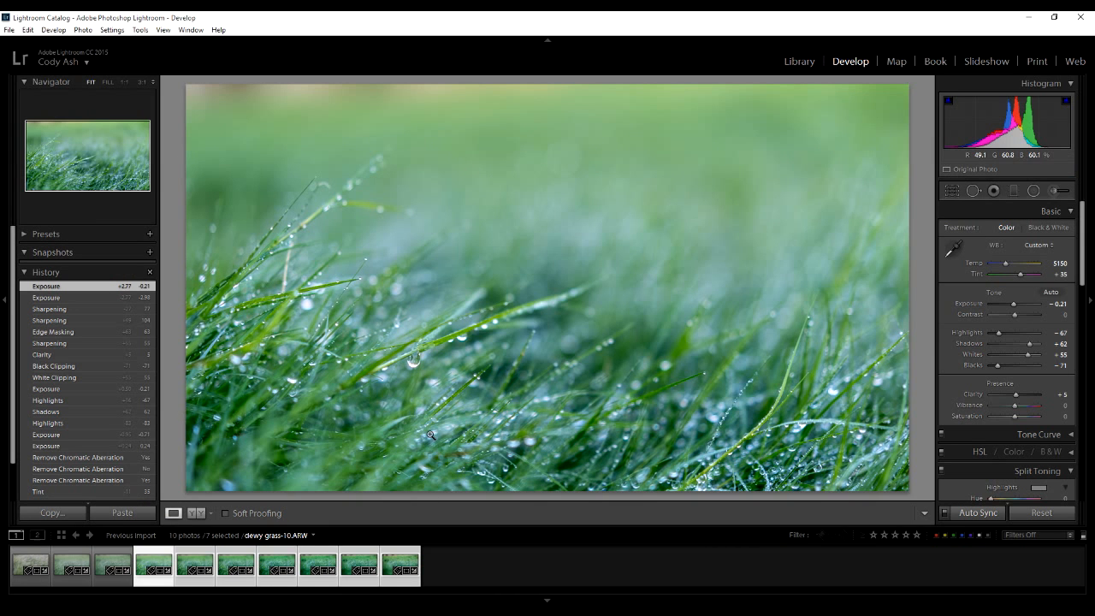
pyautogui.click(160, 583)
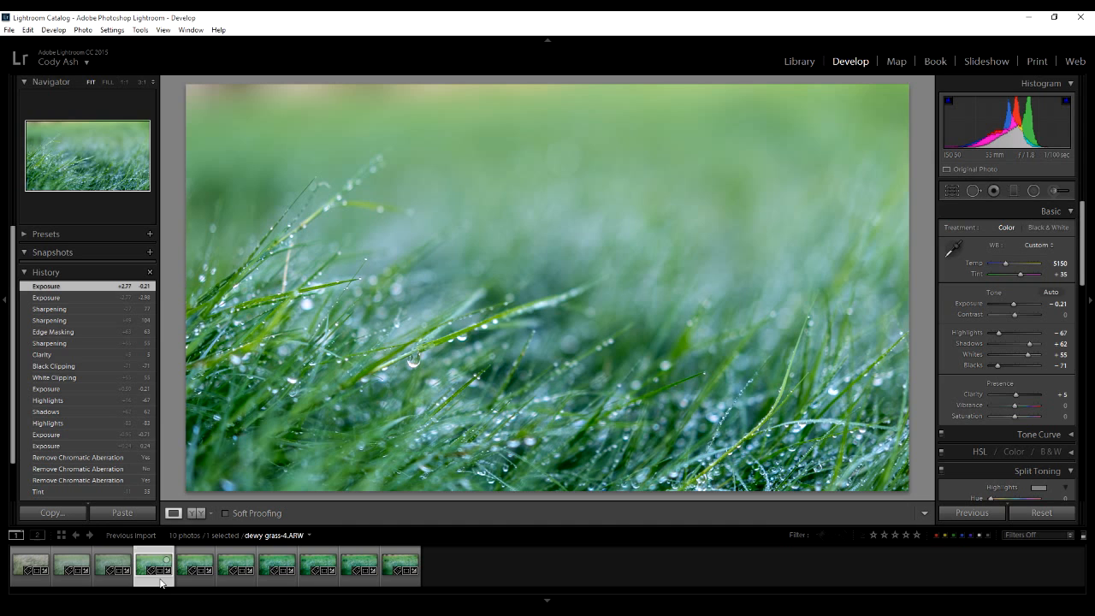
pyautogui.press('Right')
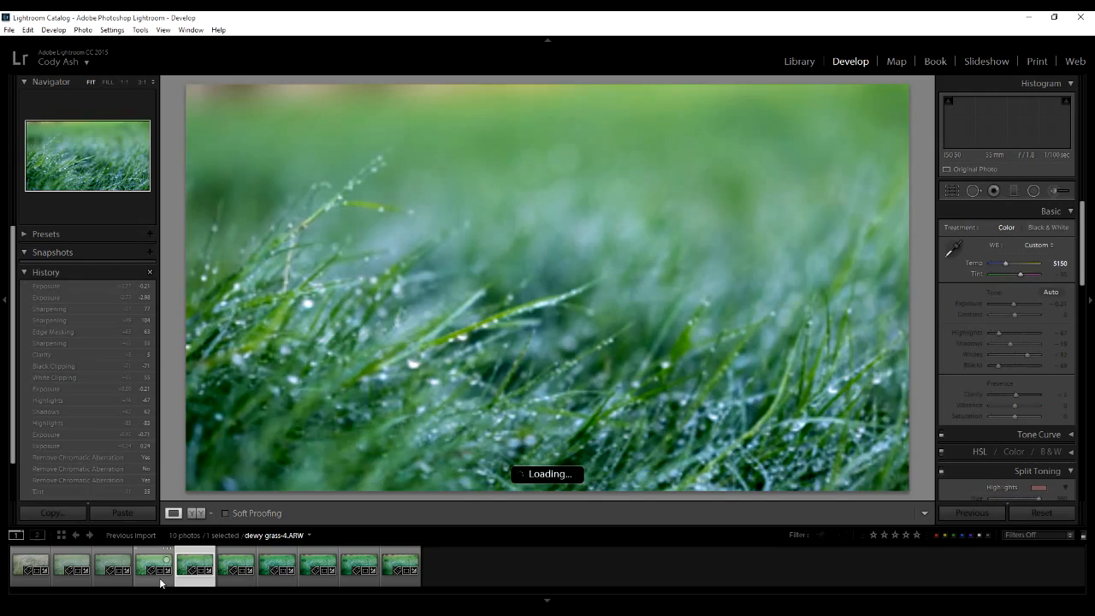
pyautogui.press('Right')
pyautogui.press('Right')
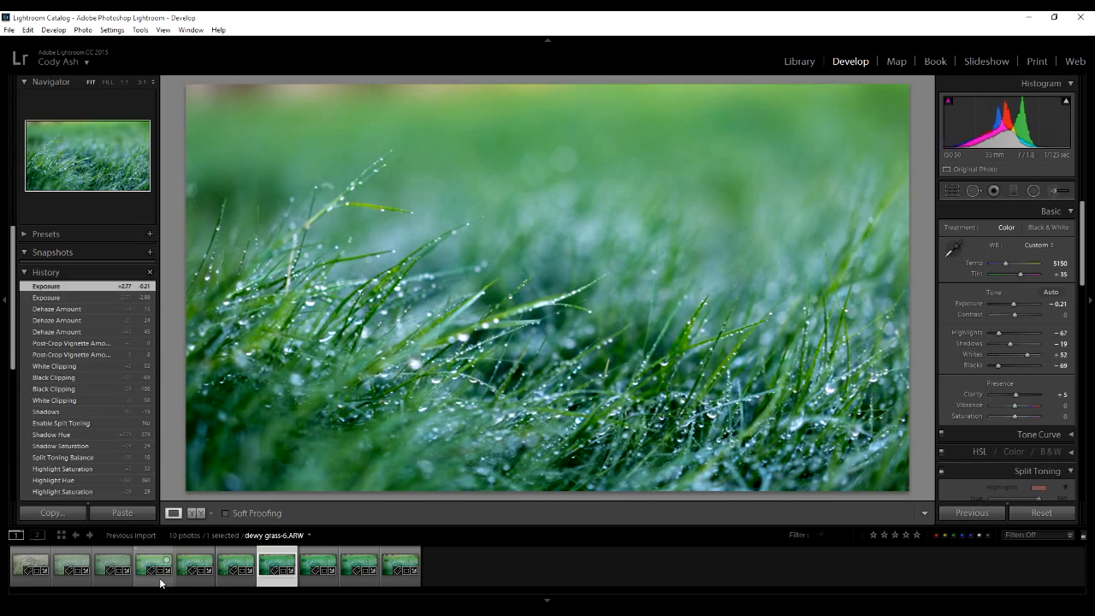
pyautogui.press('Right')
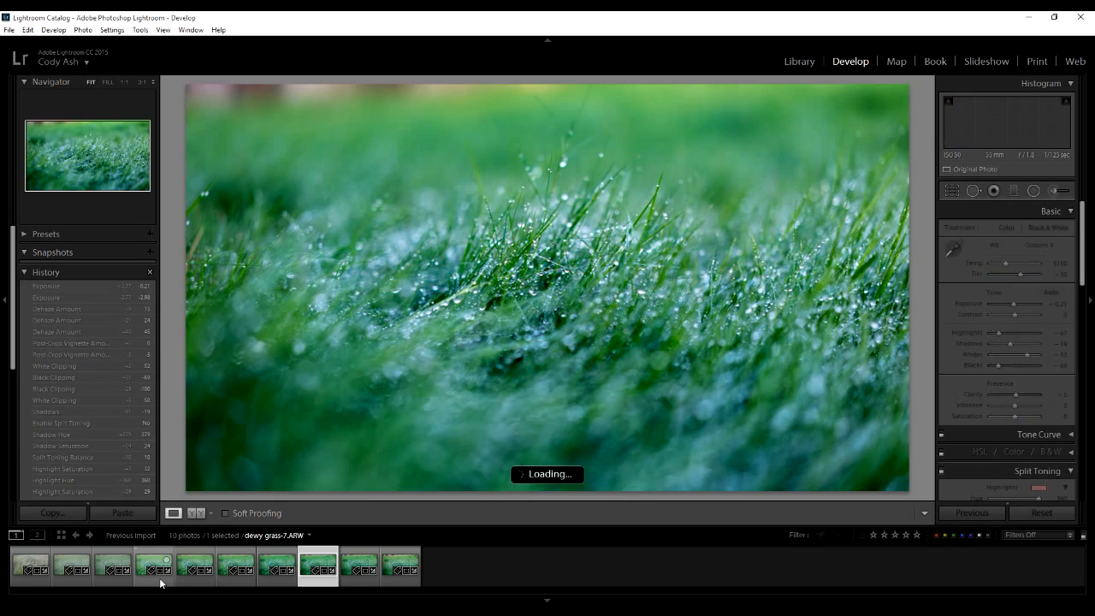
pyautogui.press('Right')
pyautogui.press('Right')
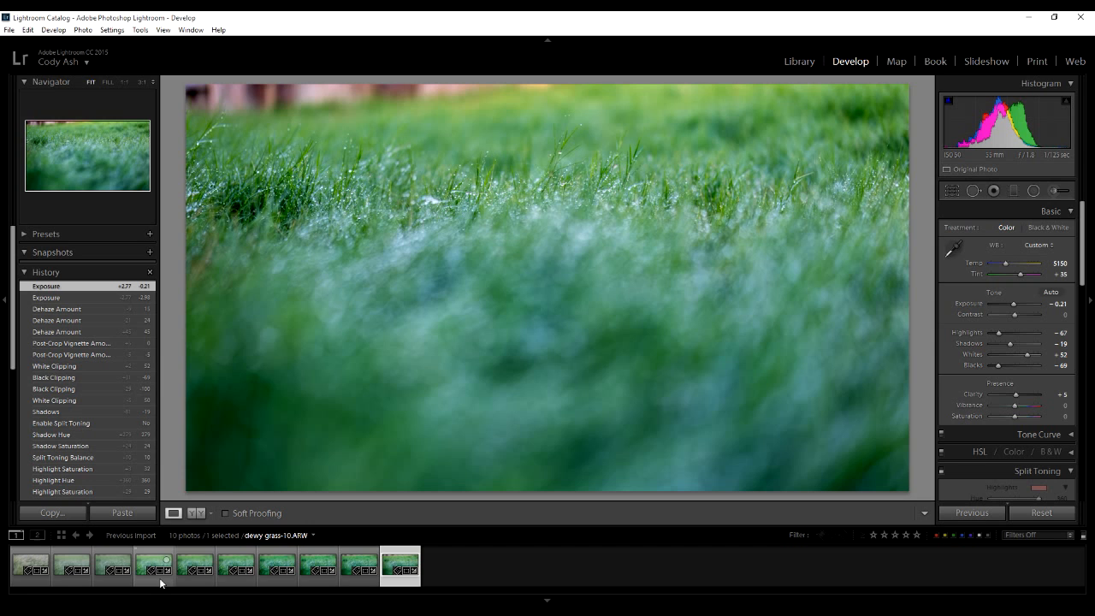
# Step back and forth from dewy grass-10 toward dewy grass-6 to compare the overlap of their focused areas.
pyautogui.press('Left')
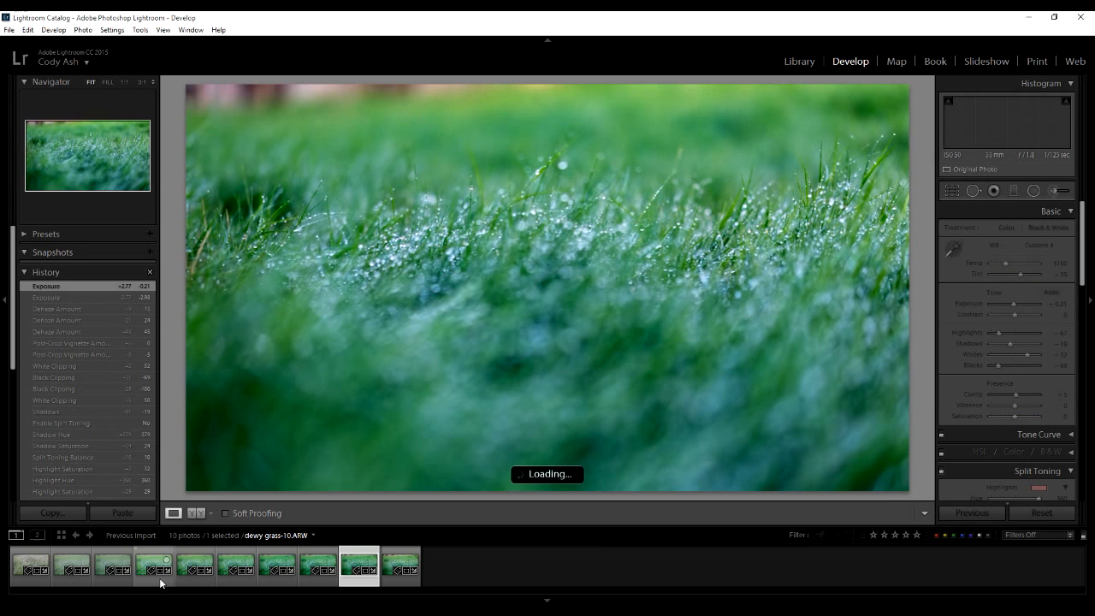
pyautogui.press('Left')
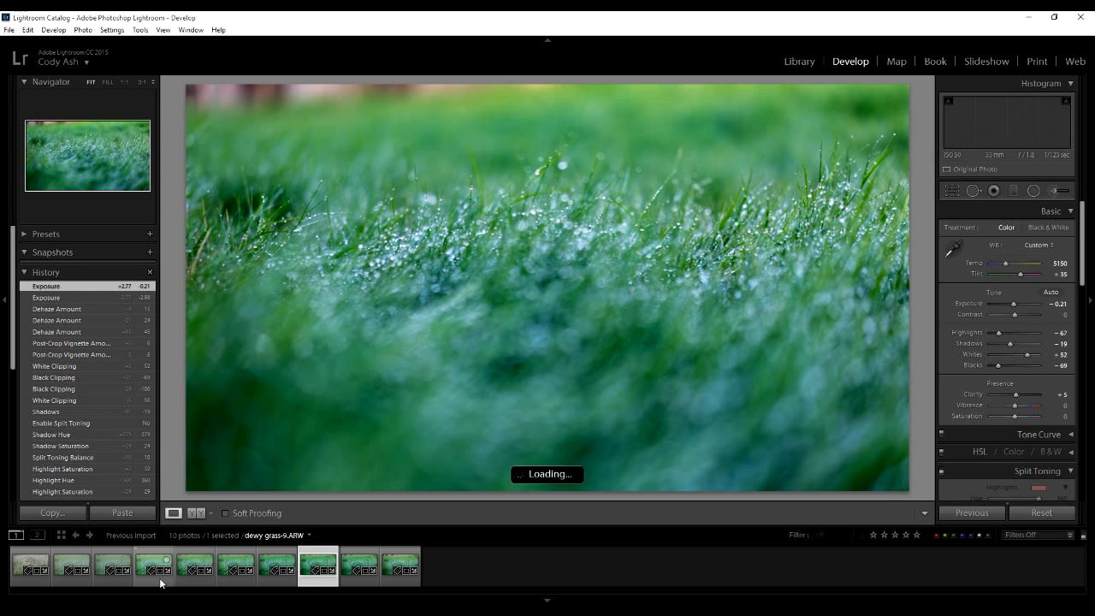
pyautogui.press('Right')
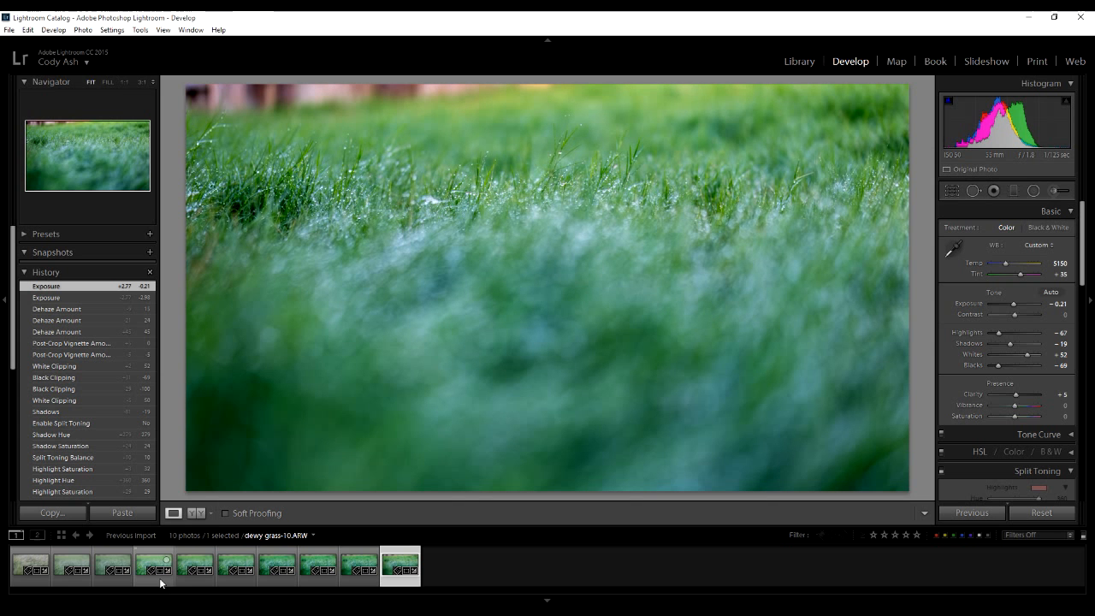
pyautogui.press('Left')
pyautogui.press('Left')
pyautogui.press('Left')
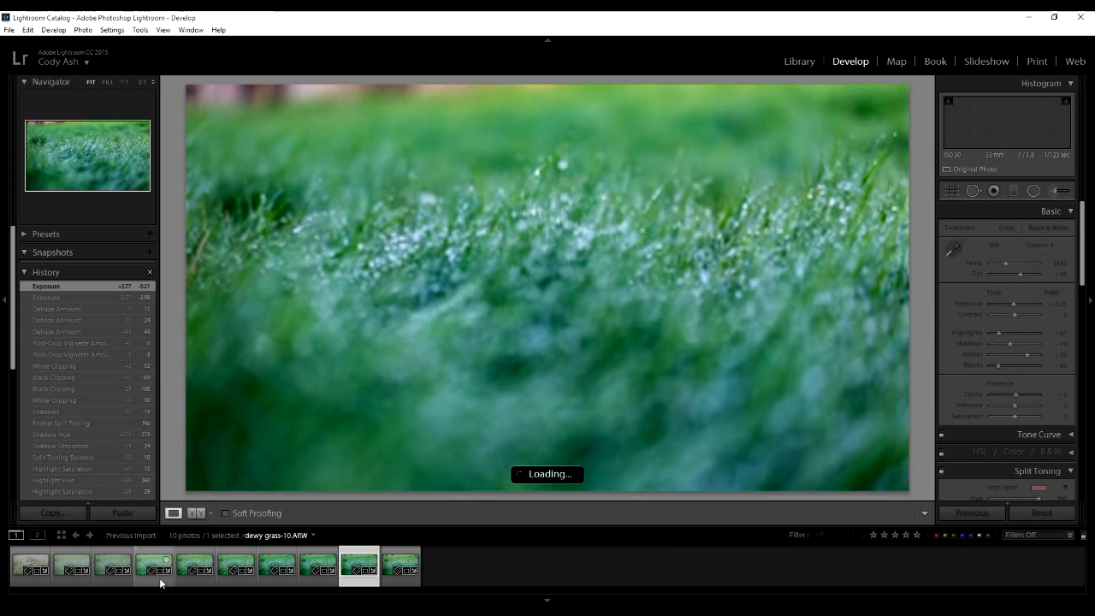
pyautogui.press('Left')
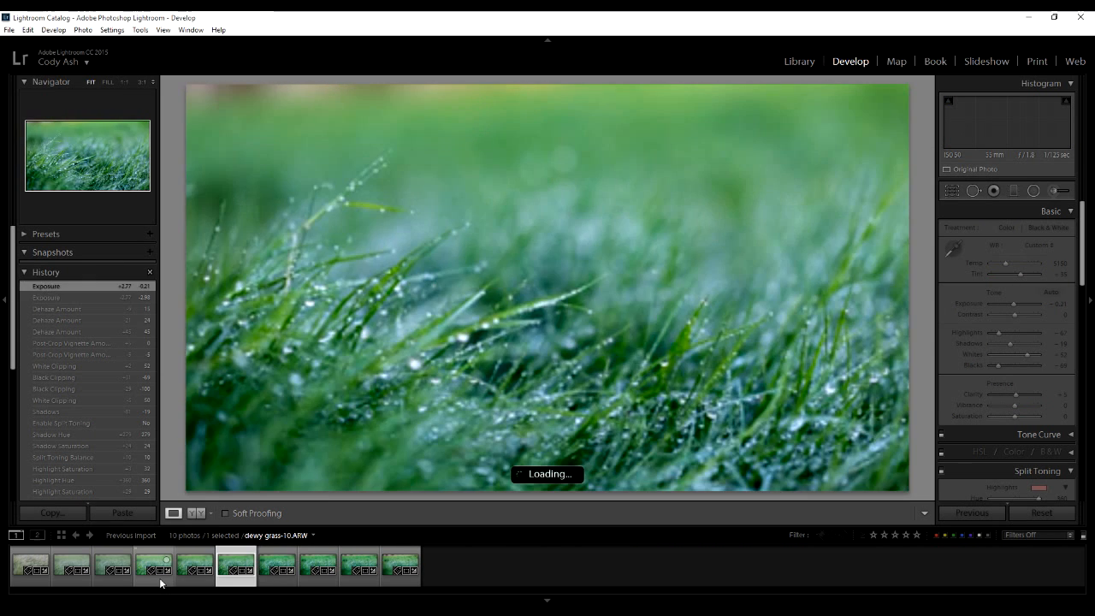
# Check the blended image in Photoshop, then return to Lightroom and select the photos dewy grass-4 through dewy grass-10.
pyautogui.hotkey('alt', 'Tab')
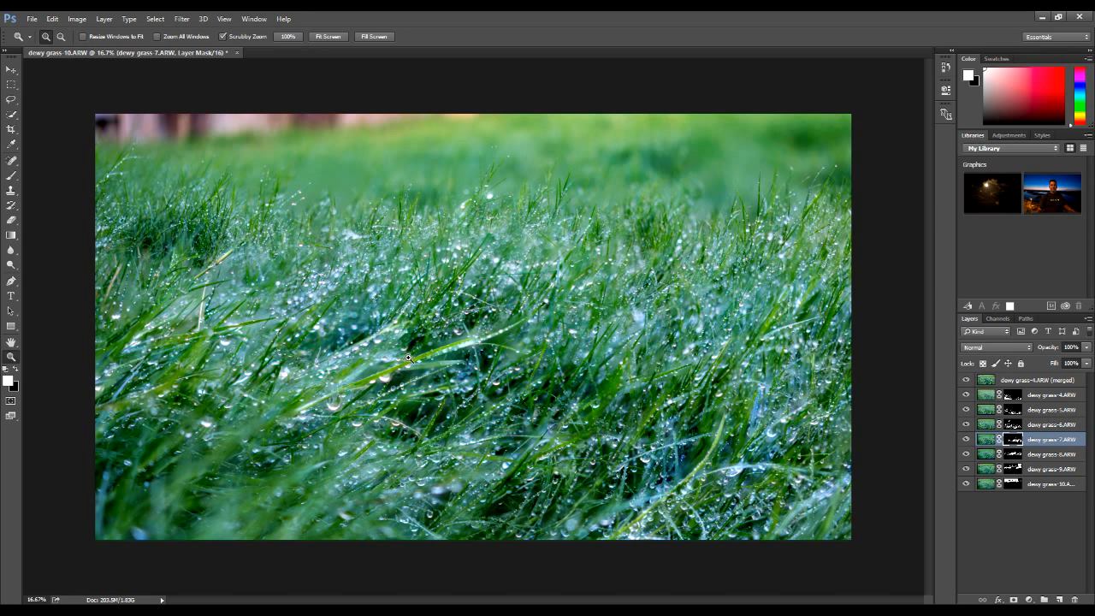
pyautogui.click(437, 611)
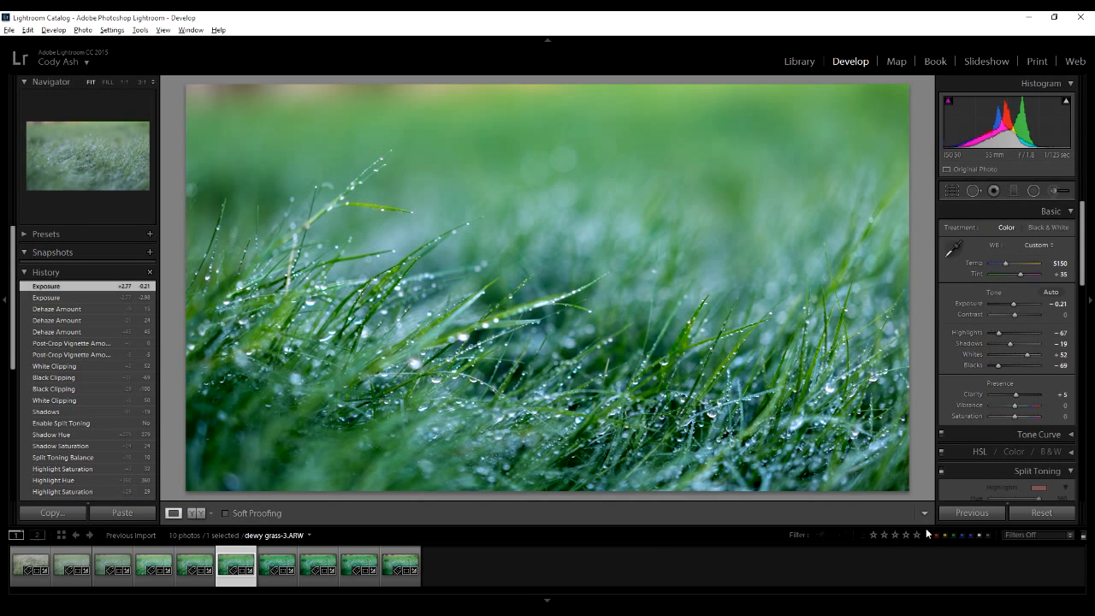
pyautogui.click(165, 581)
pyautogui.keyDown('shift'); pyautogui.click(407, 583); pyautogui.keyUp('shift')
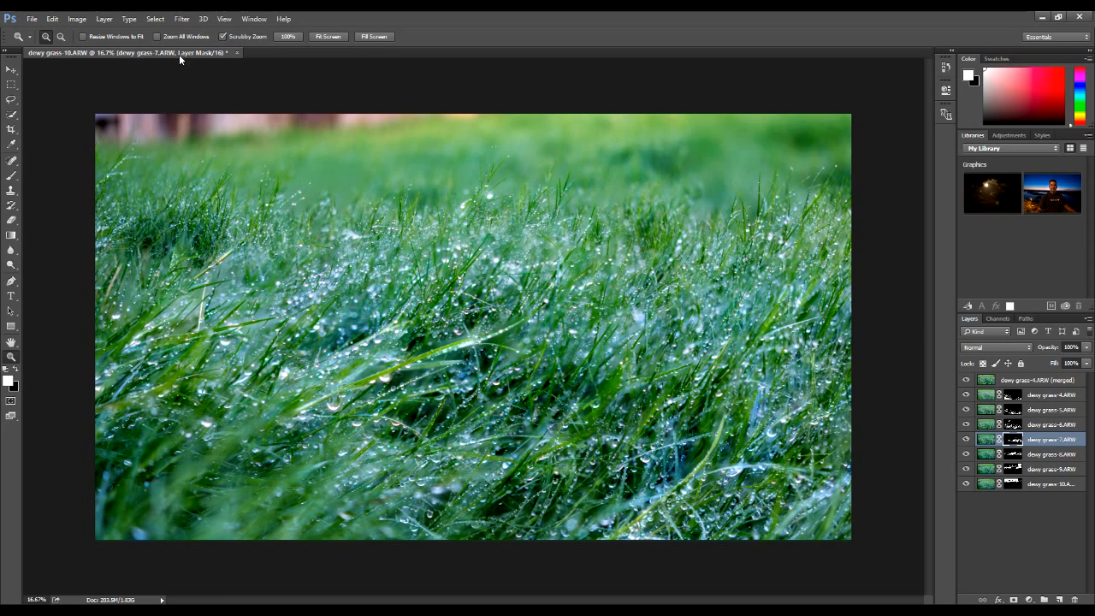
# Bring up Photoshop's editing commands to review where Auto-Align Layers and Auto-Blend Layers are found.
pyautogui.click(77, 19)
pyautogui.moveTo(53, 19)
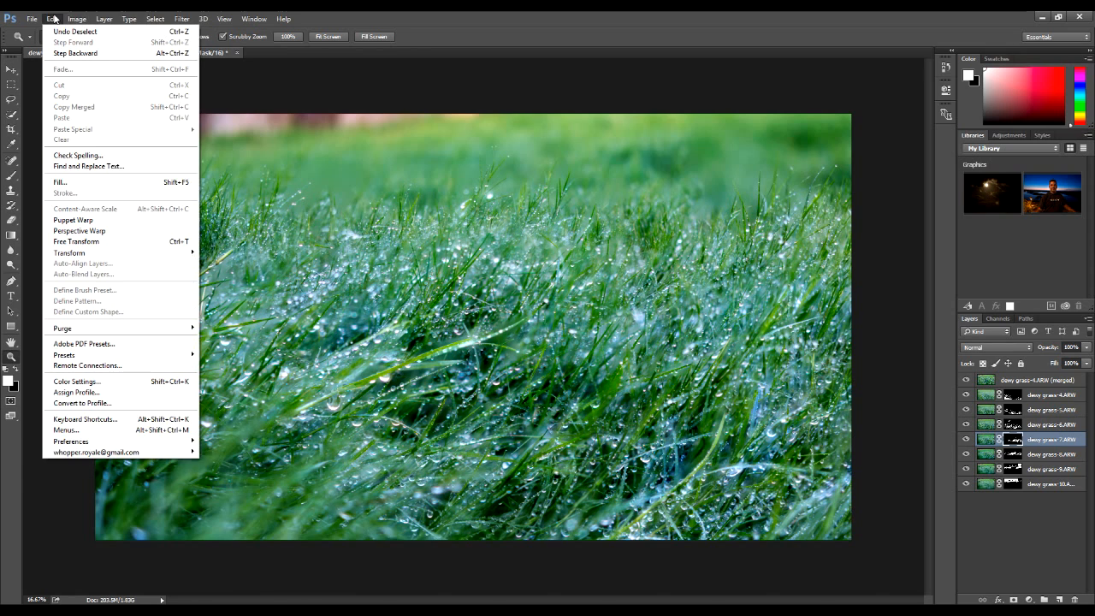